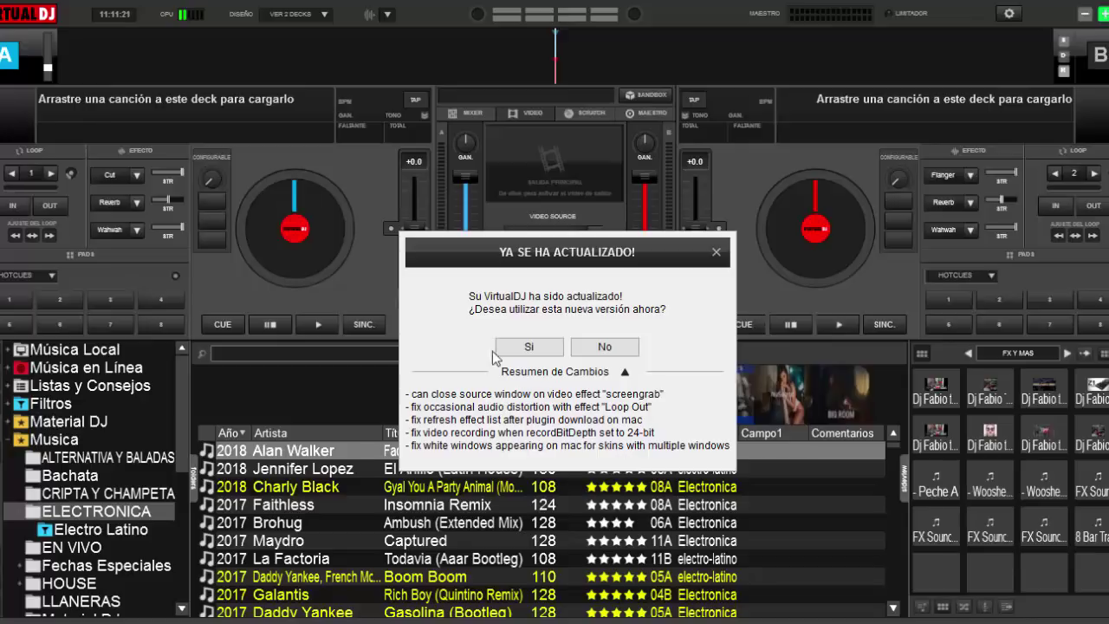
Step: Accept using the updated version and open the reggaeton folder inside Videos Musicales
left_click(530, 349)
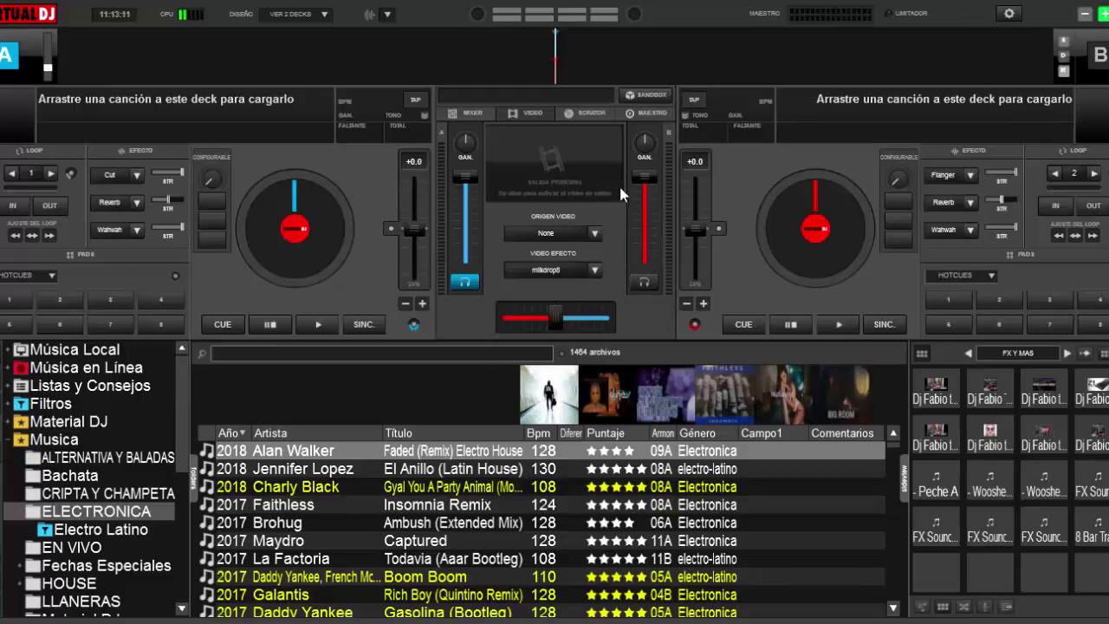
left_click(8, 440)
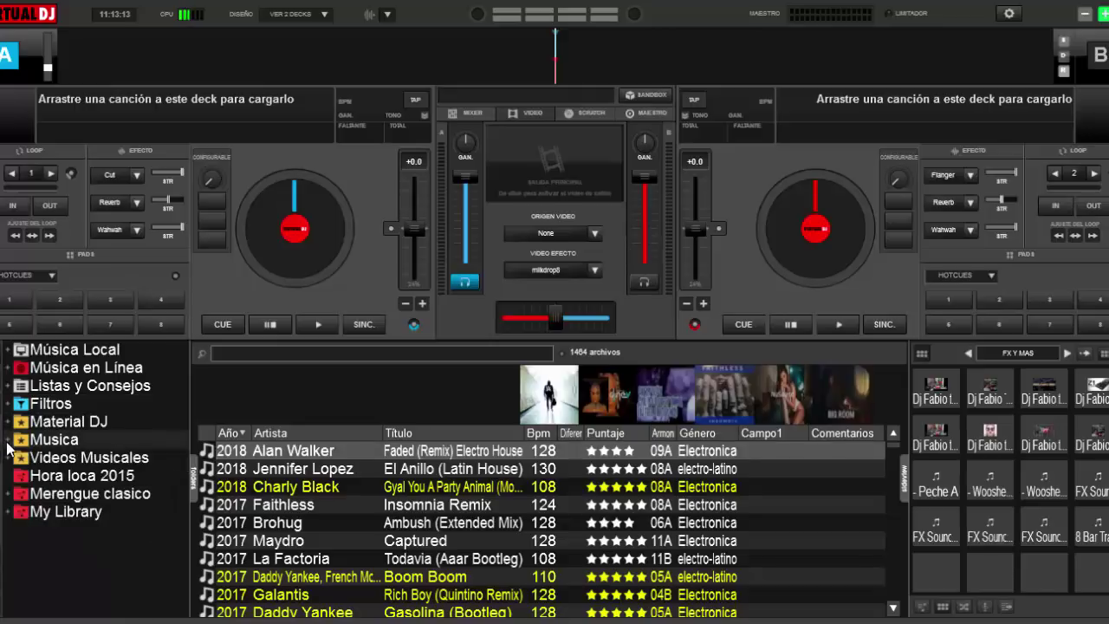
left_click(100, 458)
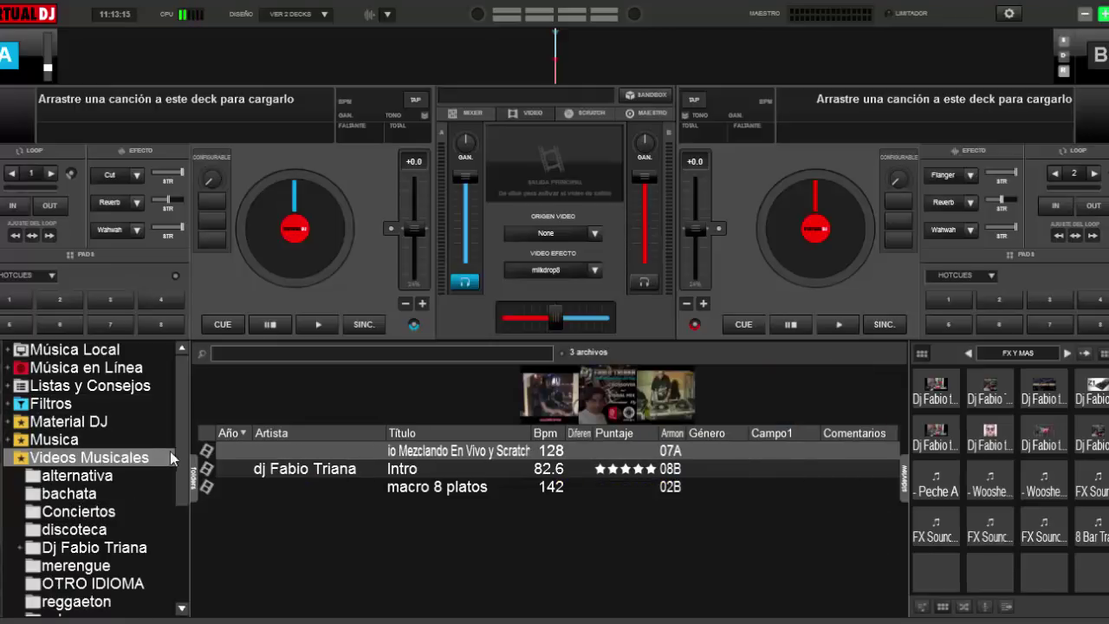
left_click_drag(181, 452, 179, 517)
left_click(90, 490)
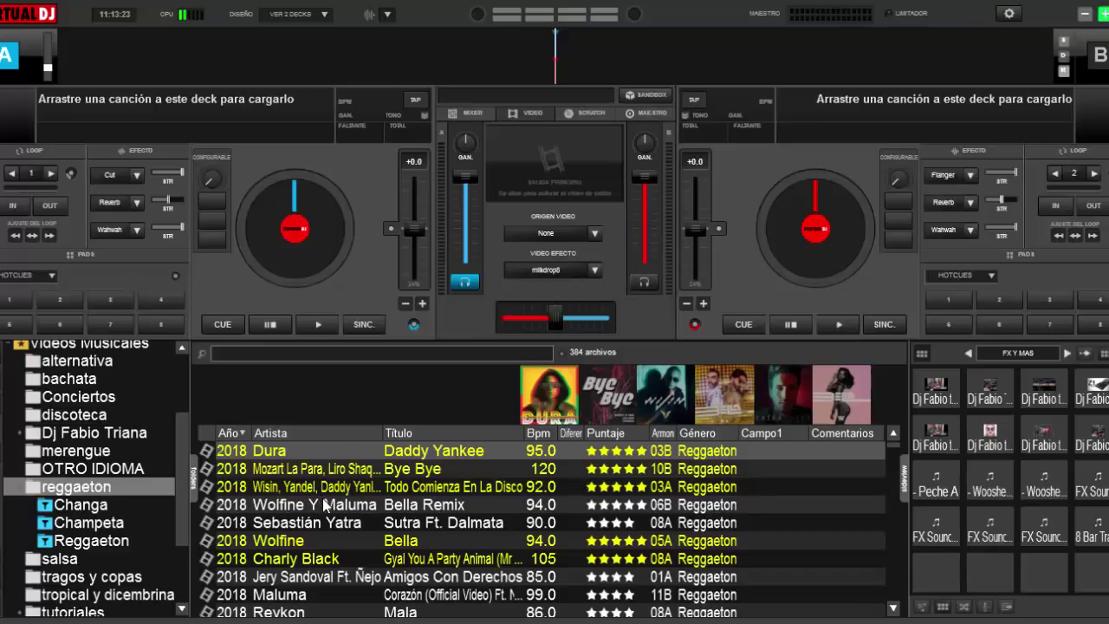
Step: Play Bella Remix by Wolfine Y Maluma on deck A from further into the track, moving the video output window up over the song list
left_click_drag(325, 509, 294, 221)
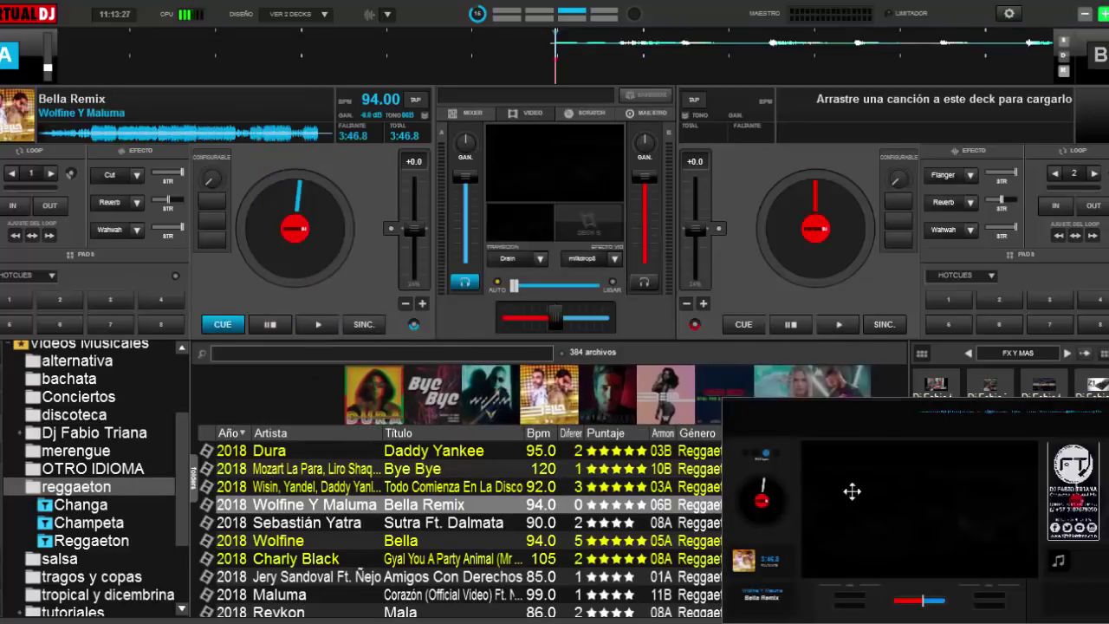
left_click_drag(869, 489, 829, 392)
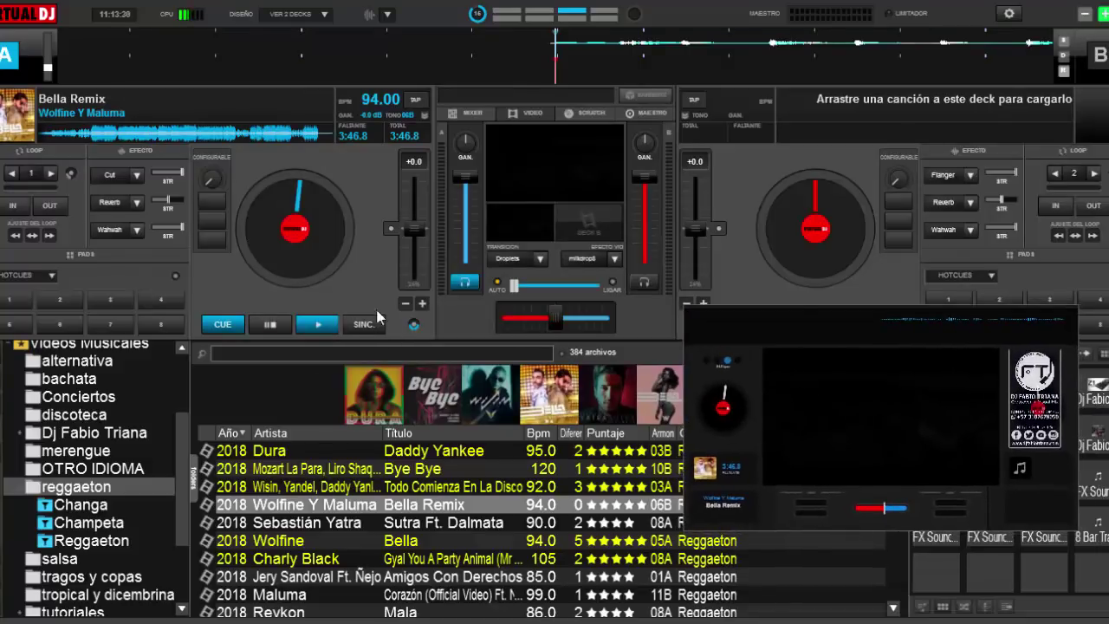
left_click(95, 135)
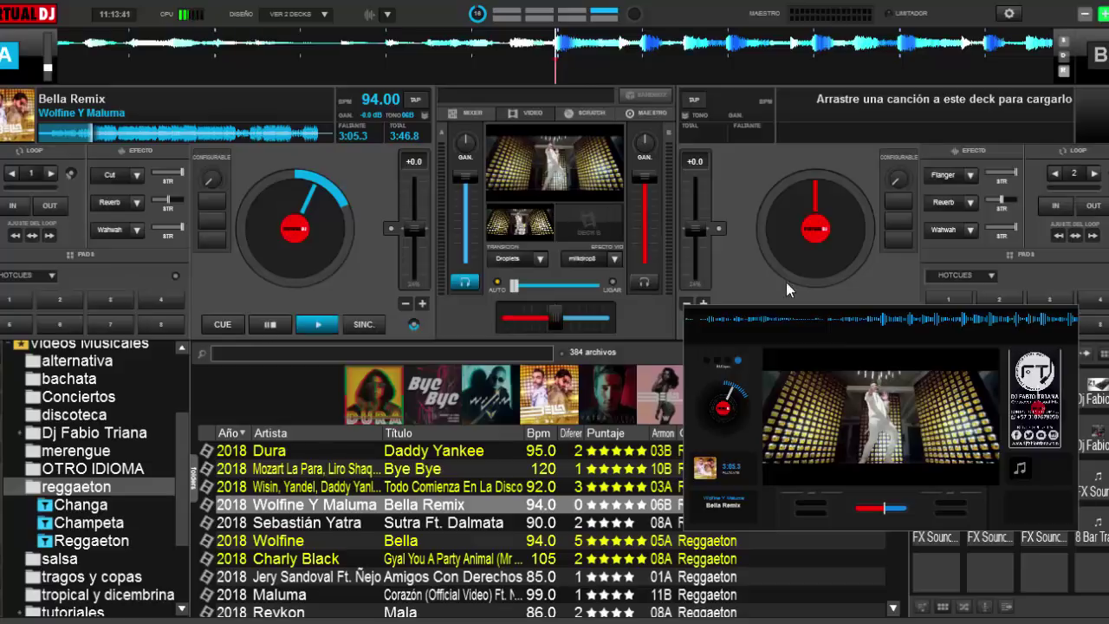
left_click_drag(804, 496, 795, 469)
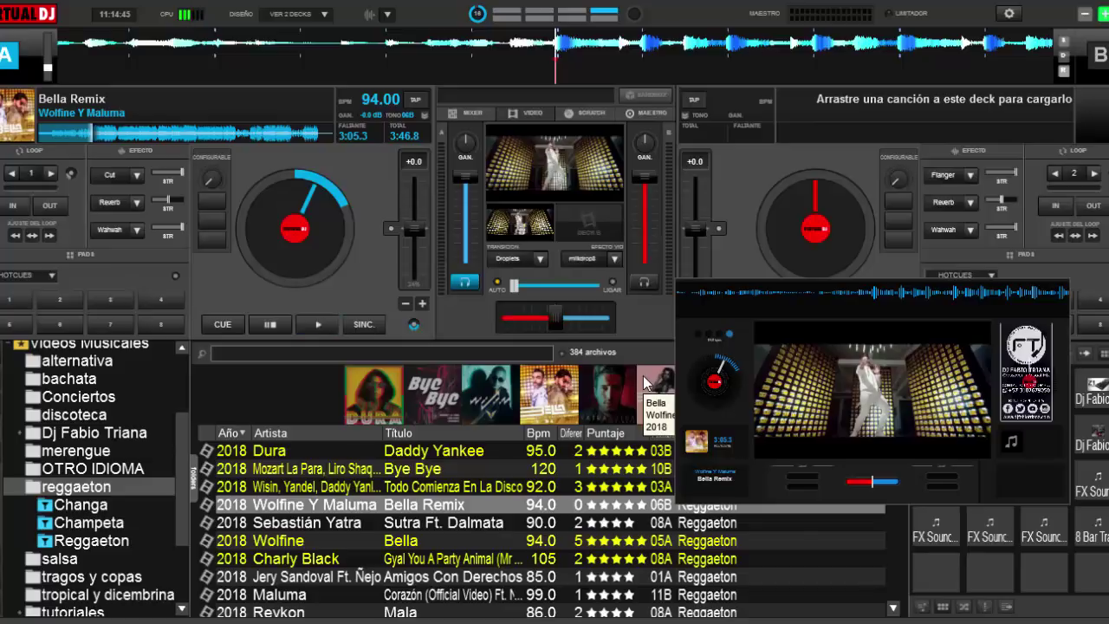
Step: Shift the crossfader slightly toward deck A and play its video with deck A's gain turned fully down
mouse_move(554, 319)
left_mouse_down()
mouse_move(493, 317)
mouse_move(628, 332)
mouse_move(488, 321)
mouse_move(668, 299)
mouse_move(661, 318)
mouse_move(520, 321)
mouse_move(548, 321)
left_mouse_up()
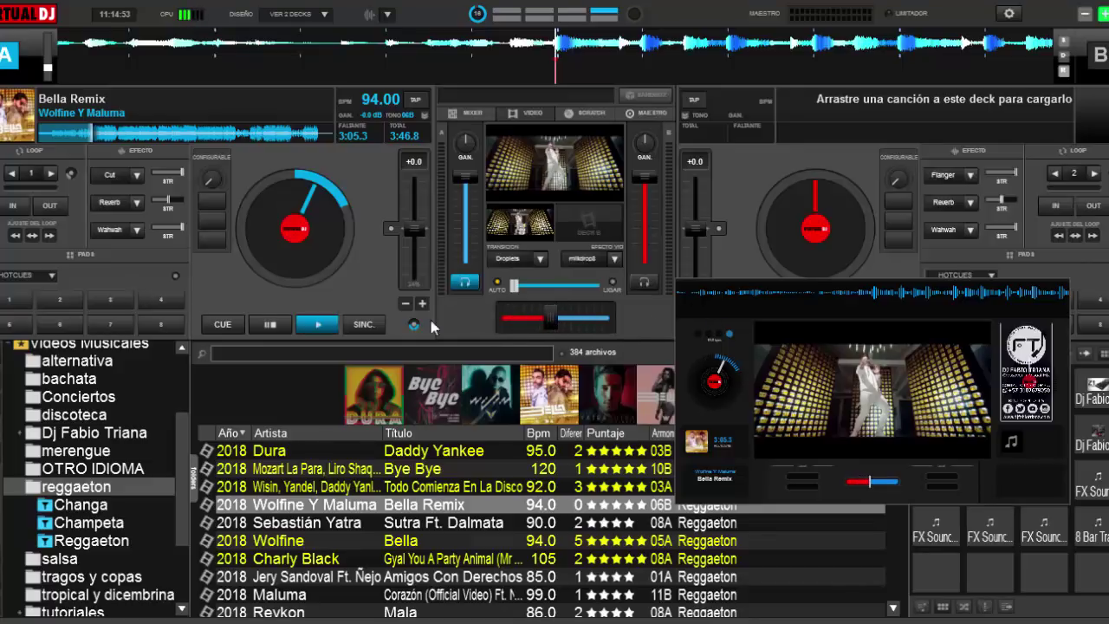
left_click(262, 324)
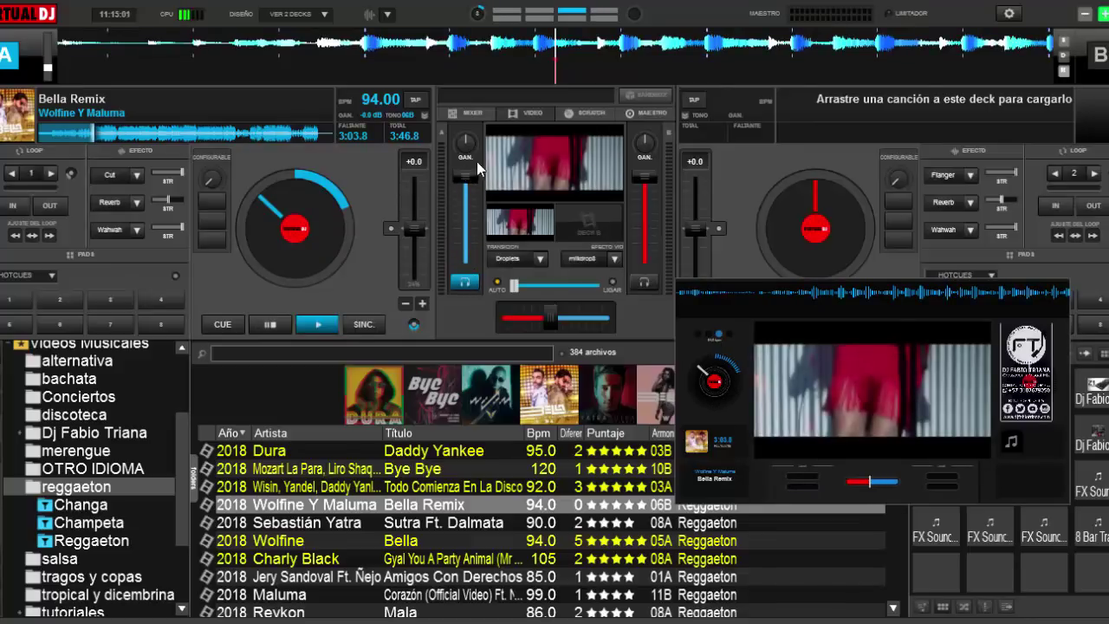
left_click_drag(465, 149, 468, 260)
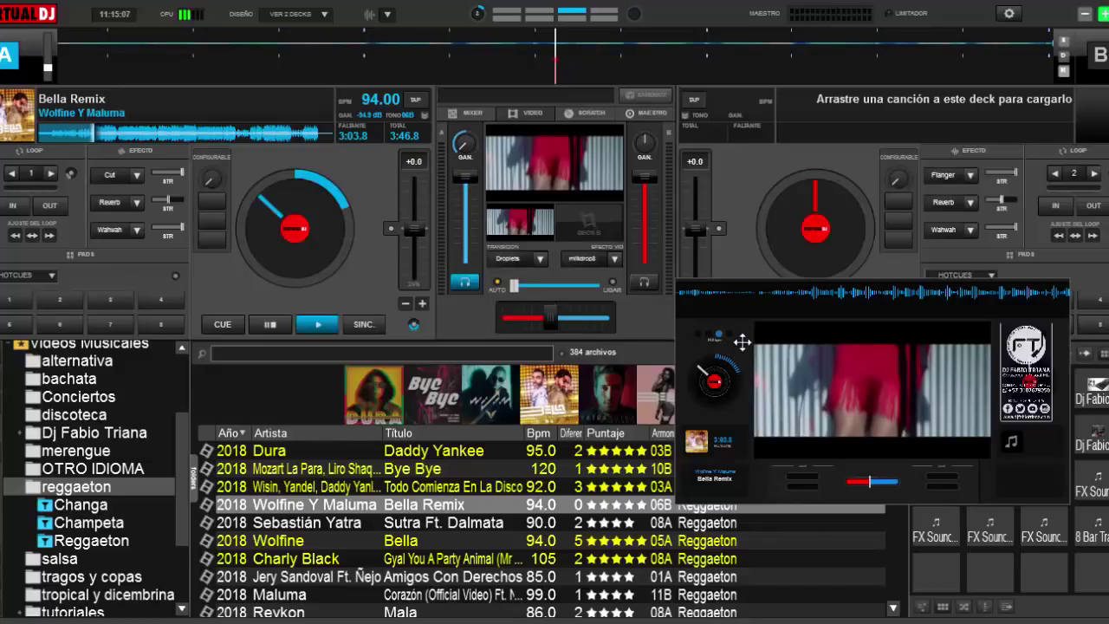
left_click(317, 323)
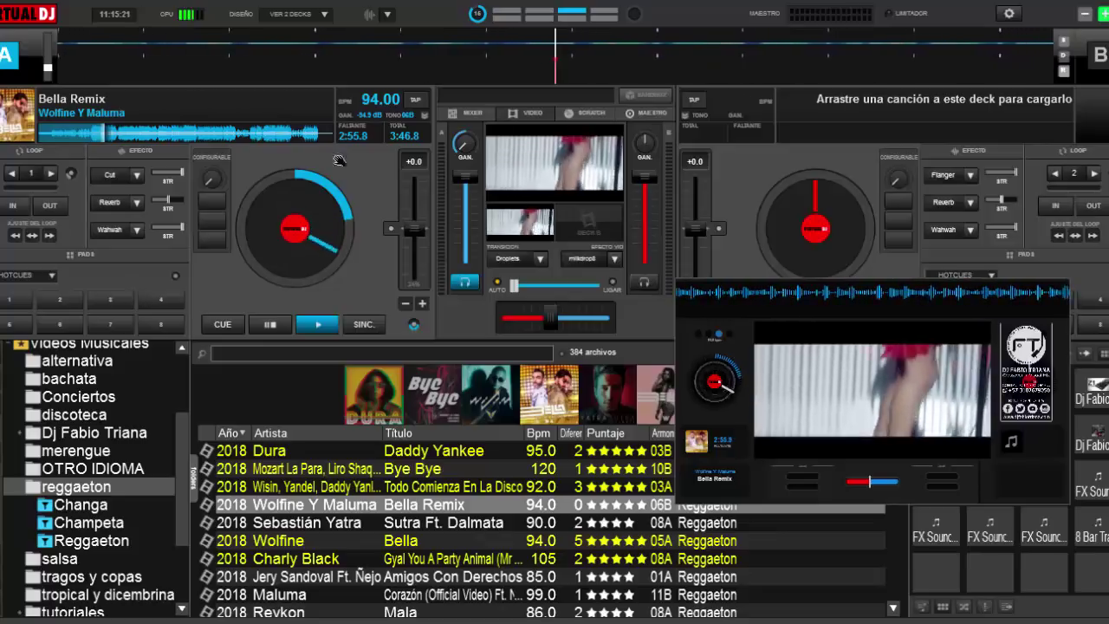
left_click(581, 258)
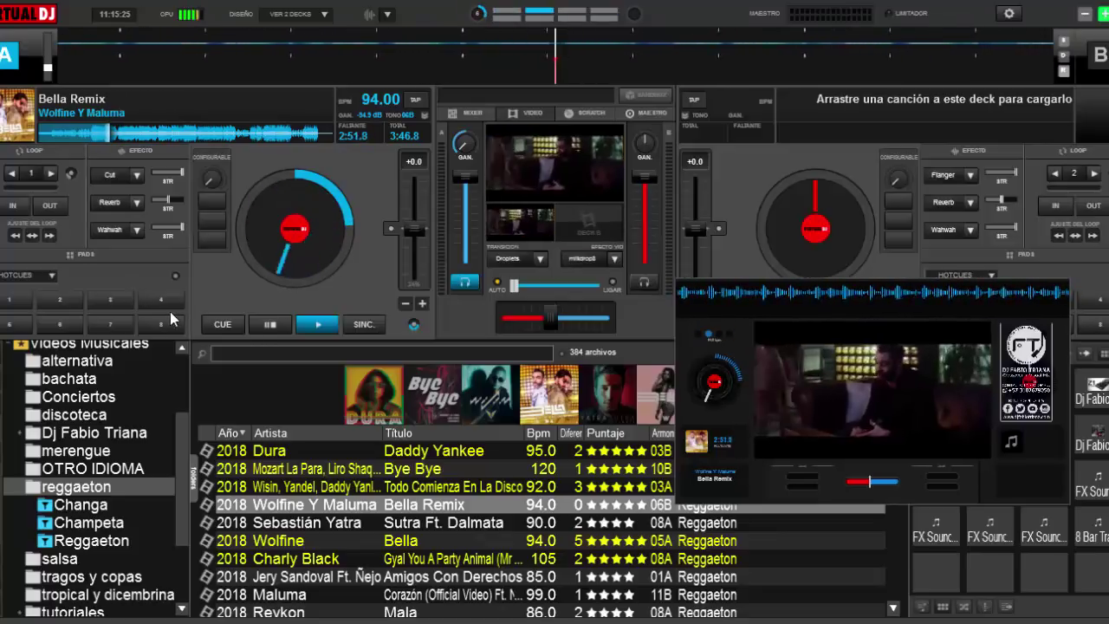
Step: Switch a 1-beat loop on and off on deck A and turn on its Cut effect
left_click(28, 174)
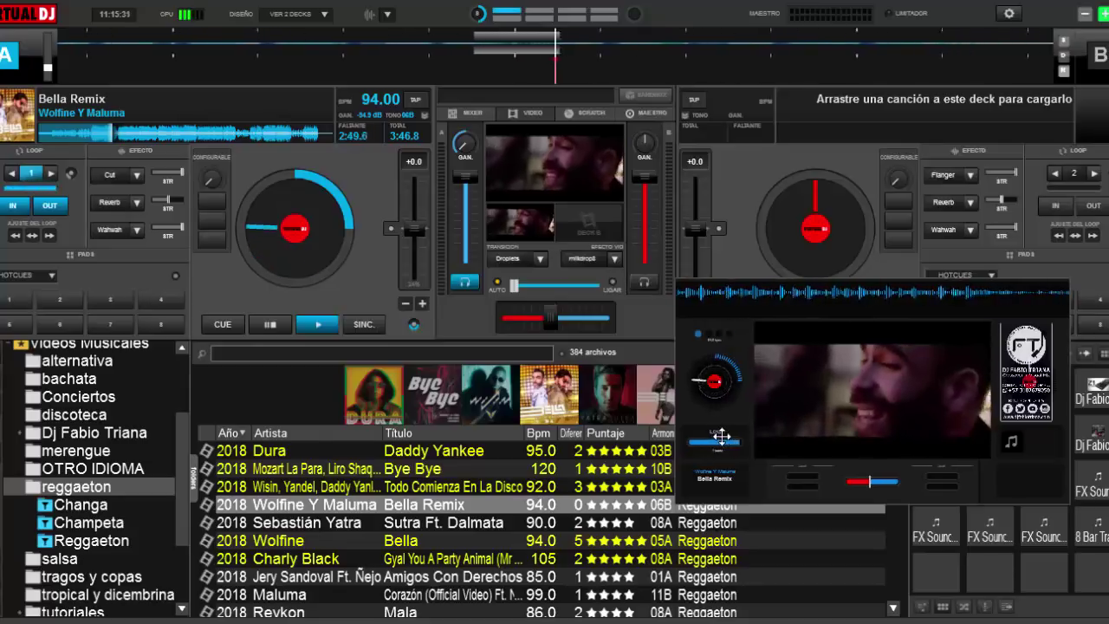
left_click(32, 176)
left_click(111, 175)
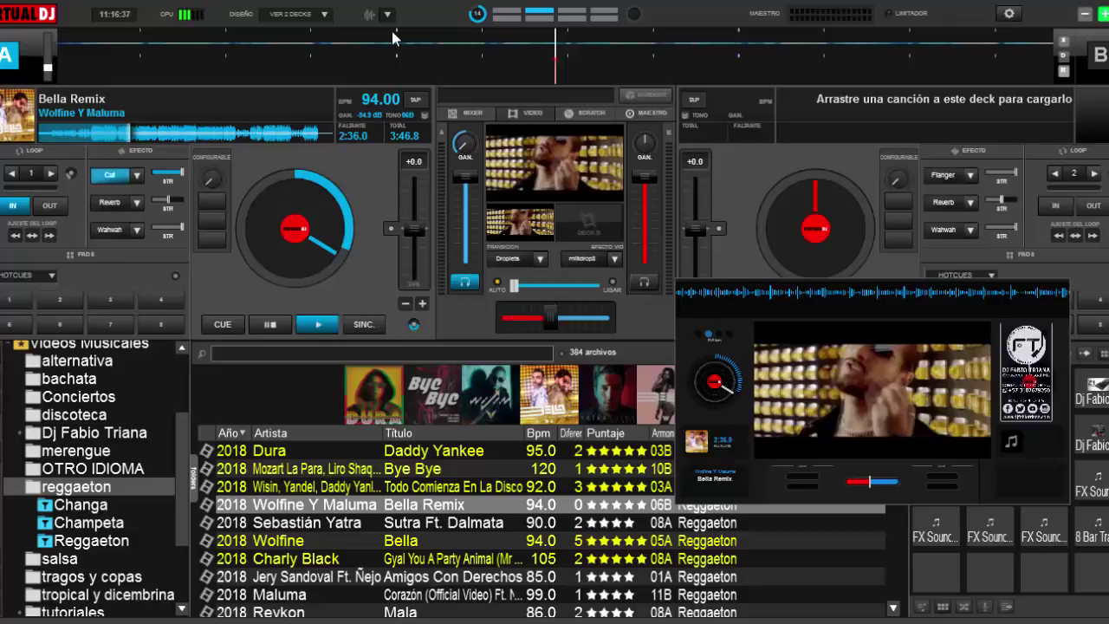
Step: Return deck A's gain to 0.0 dB and change the video skin to "for Live" in the settings
left_click_drag(465, 154, 476, 74)
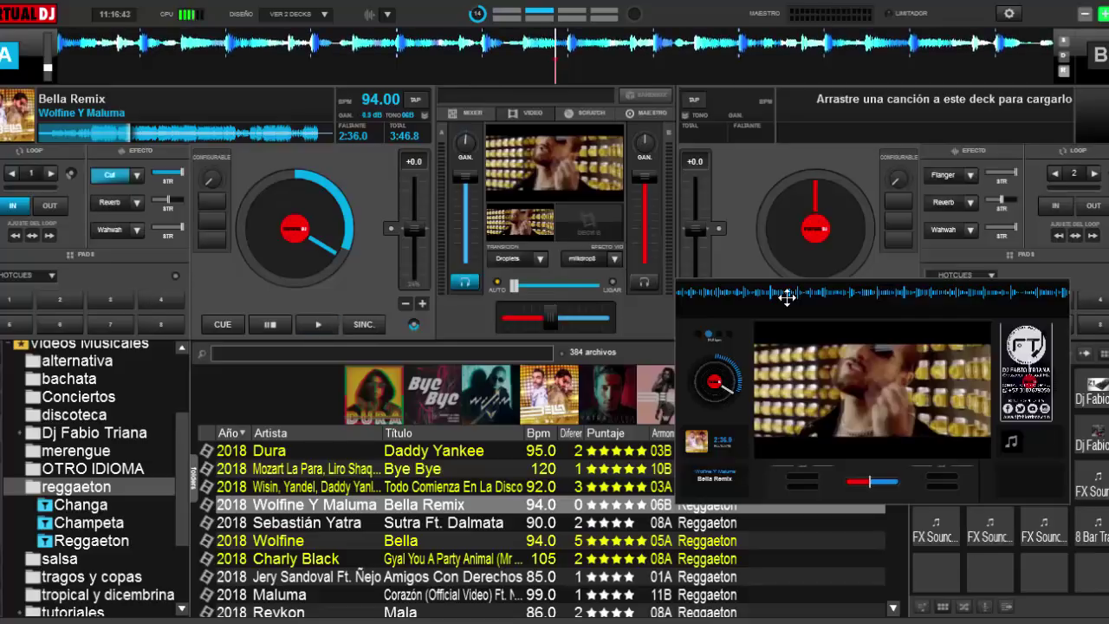
left_click(1009, 13)
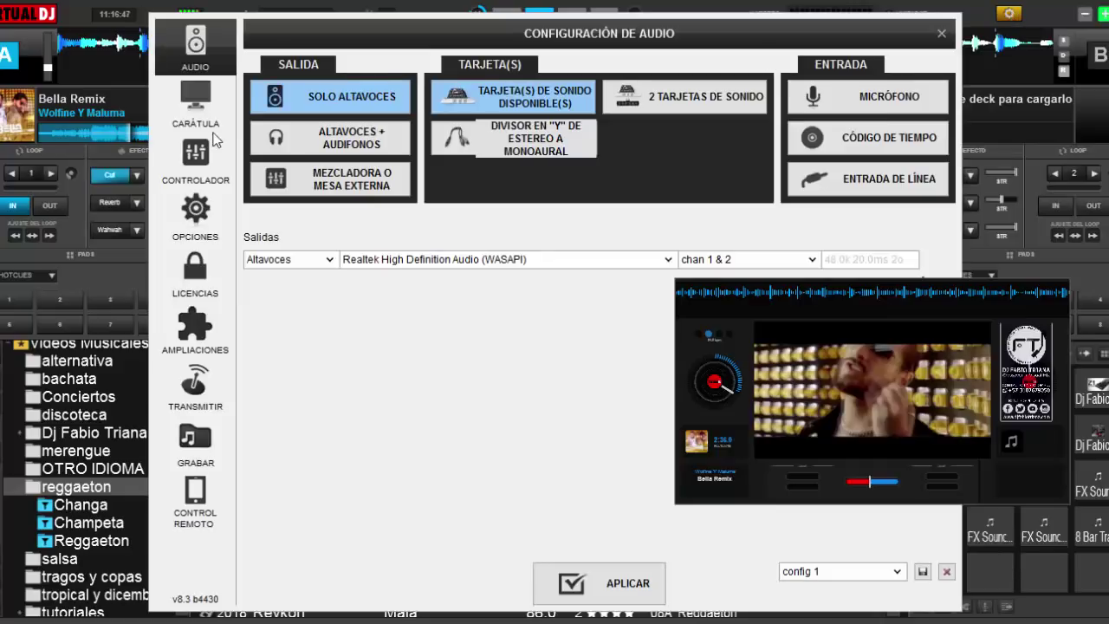
left_click(197, 102)
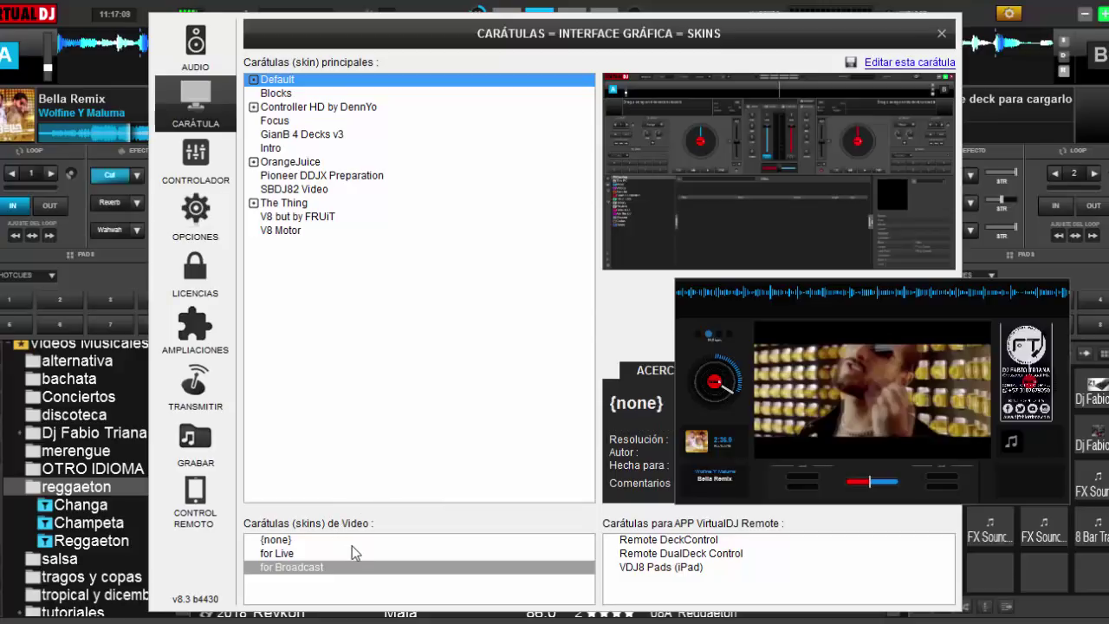
left_click(277, 555)
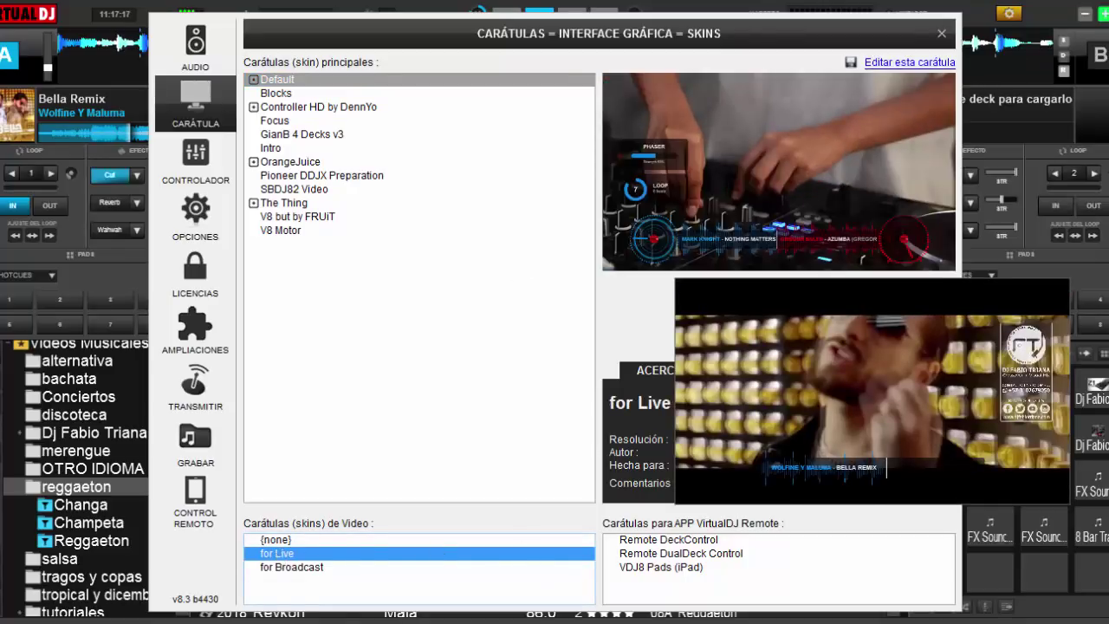
left_click(942, 33)
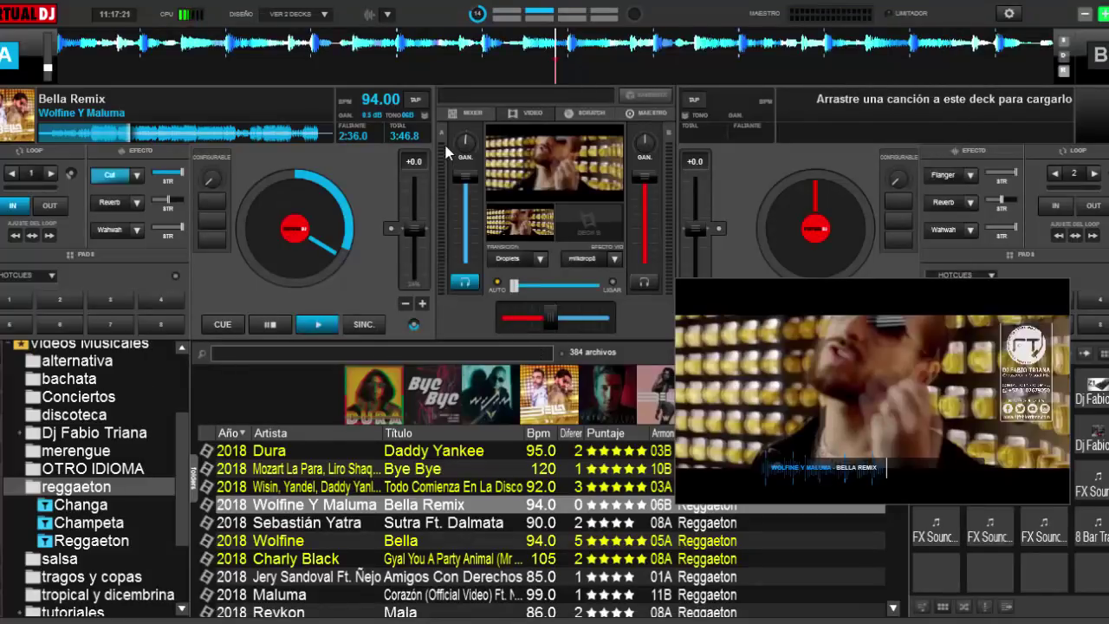
Step: With deck A's gain turned fully down, switch a 1-beat loop on and off and retrigger the Cut effect
left_click_drag(464, 149, 463, 186)
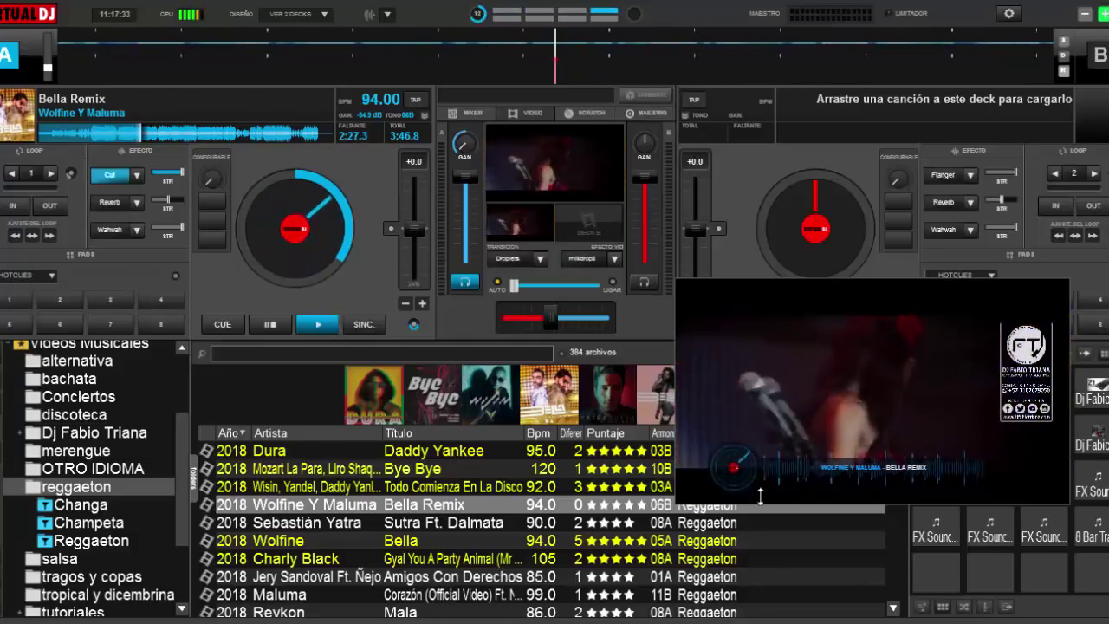
key("l")
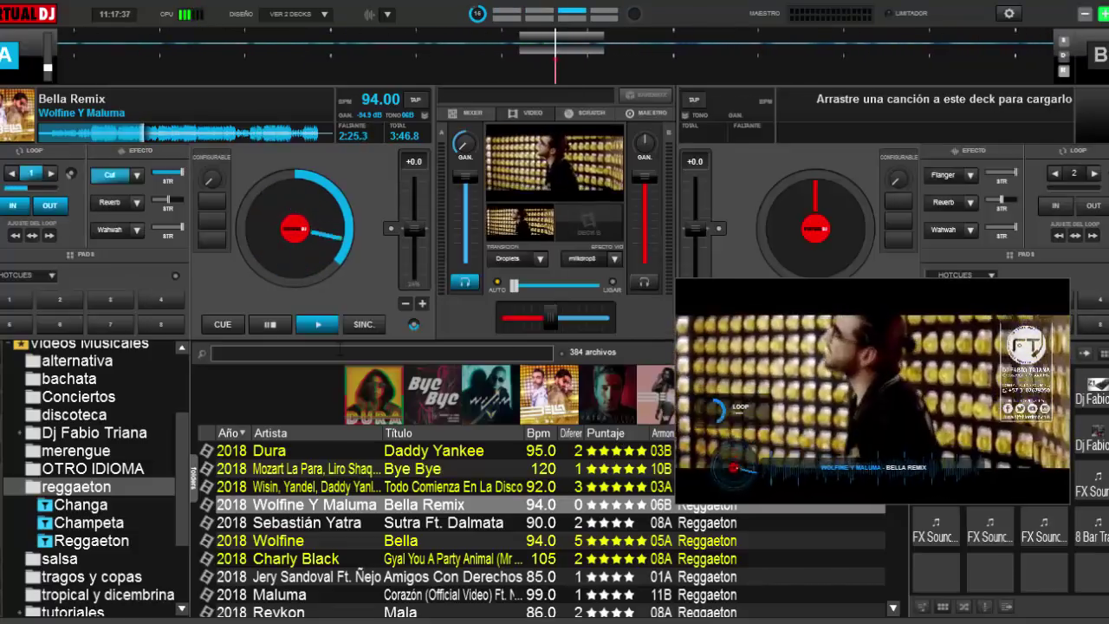
left_click(32, 176)
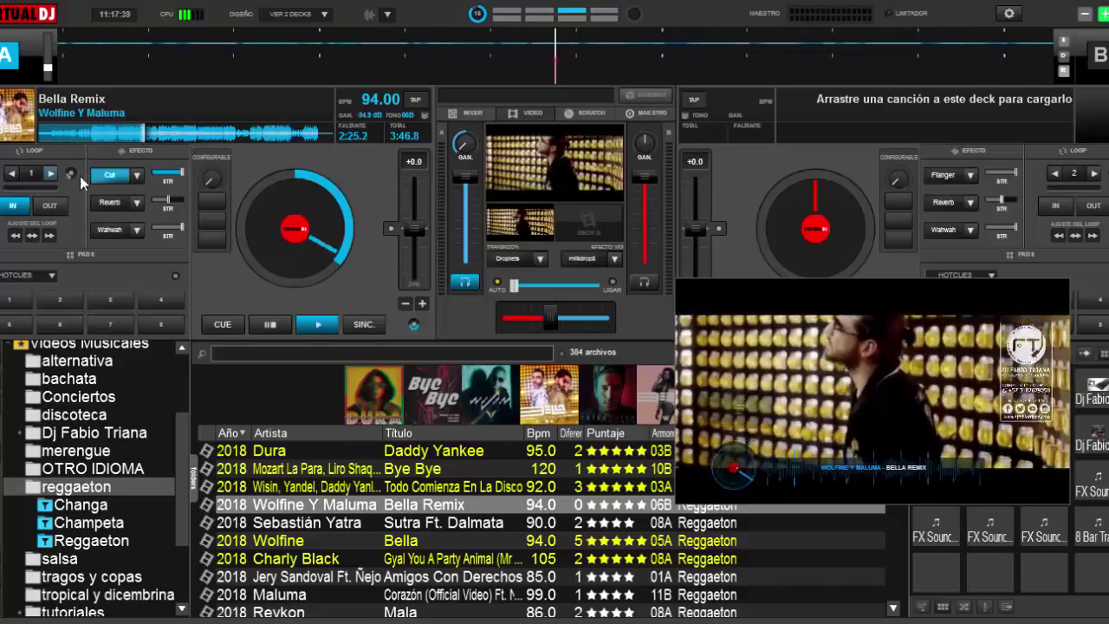
left_click(108, 176)
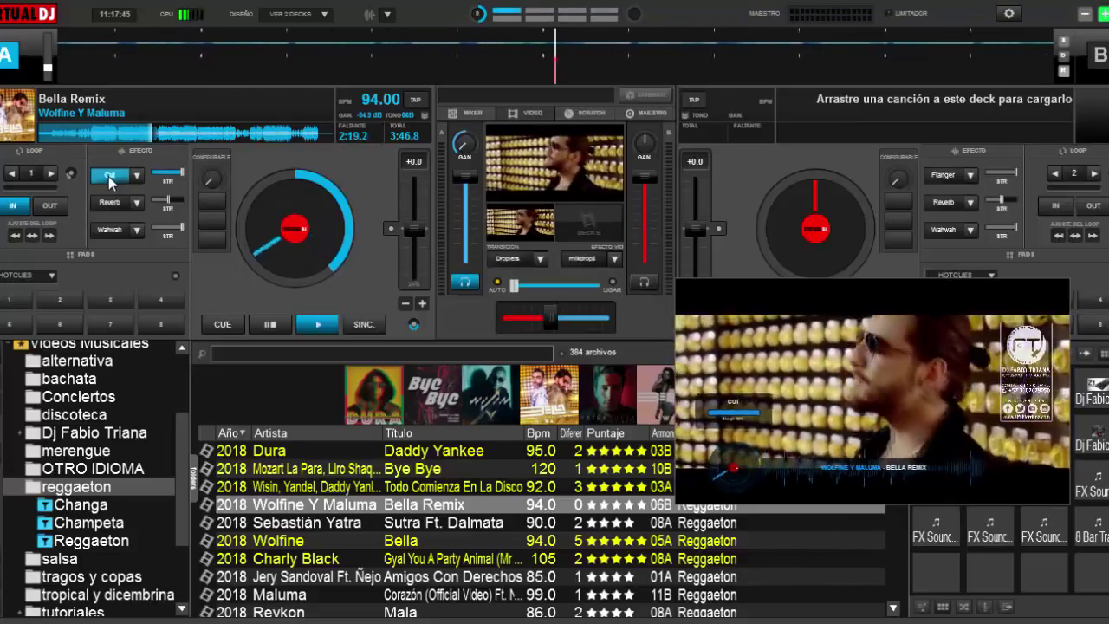
left_click(108, 176)
left_click(108, 176)
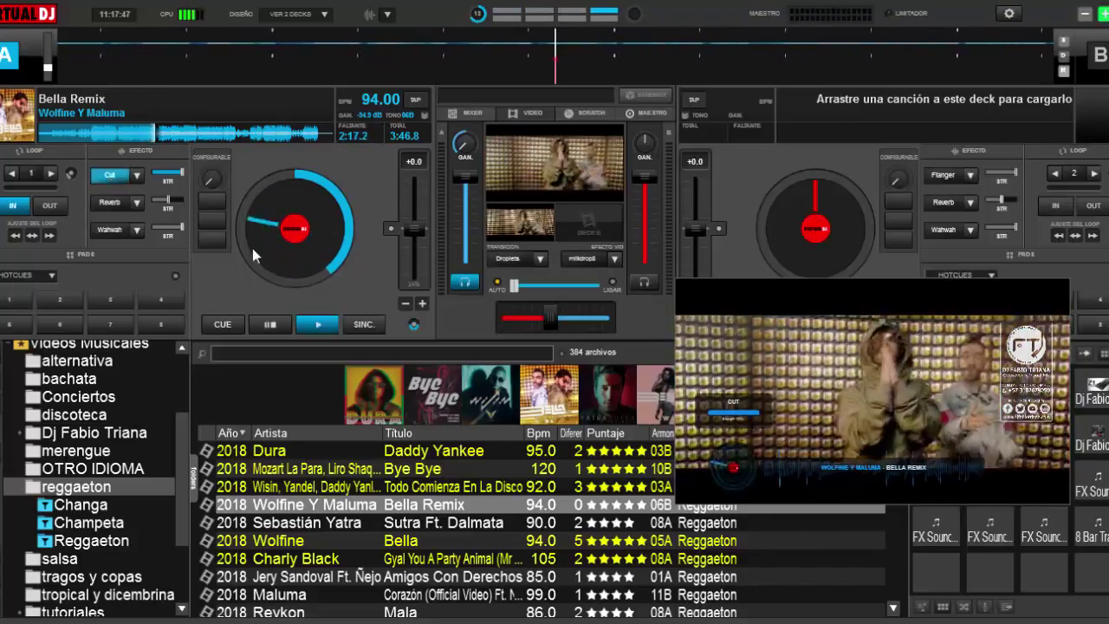
Step: Move the crossfader fully to deck A and load Sutra Ft. Dalmata by Sebastián Yatra onto deck B, keeping the video window off its controls
left_click_drag(549, 321, 492, 321)
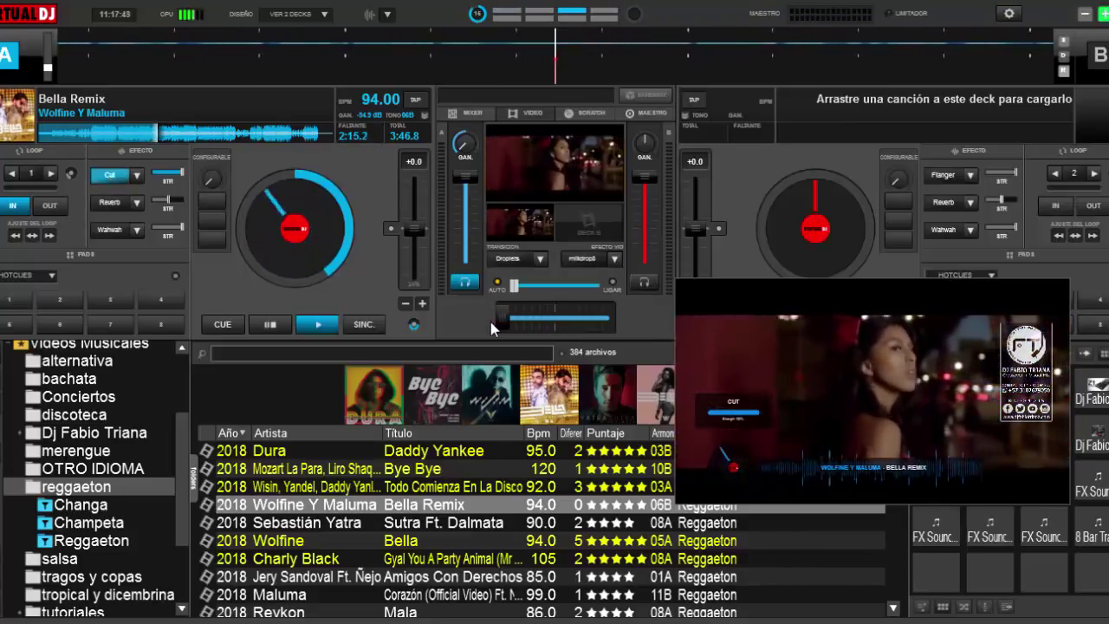
left_click_drag(327, 529, 810, 251)
scroll(642, 145, "up", 2)
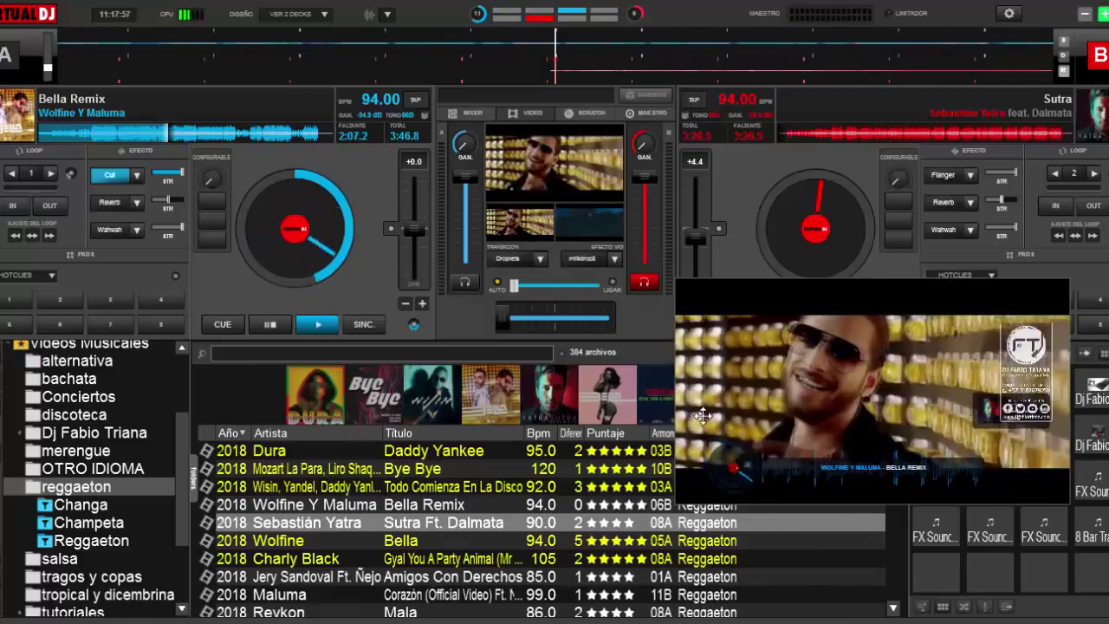
left_click_drag(777, 321, 643, 420)
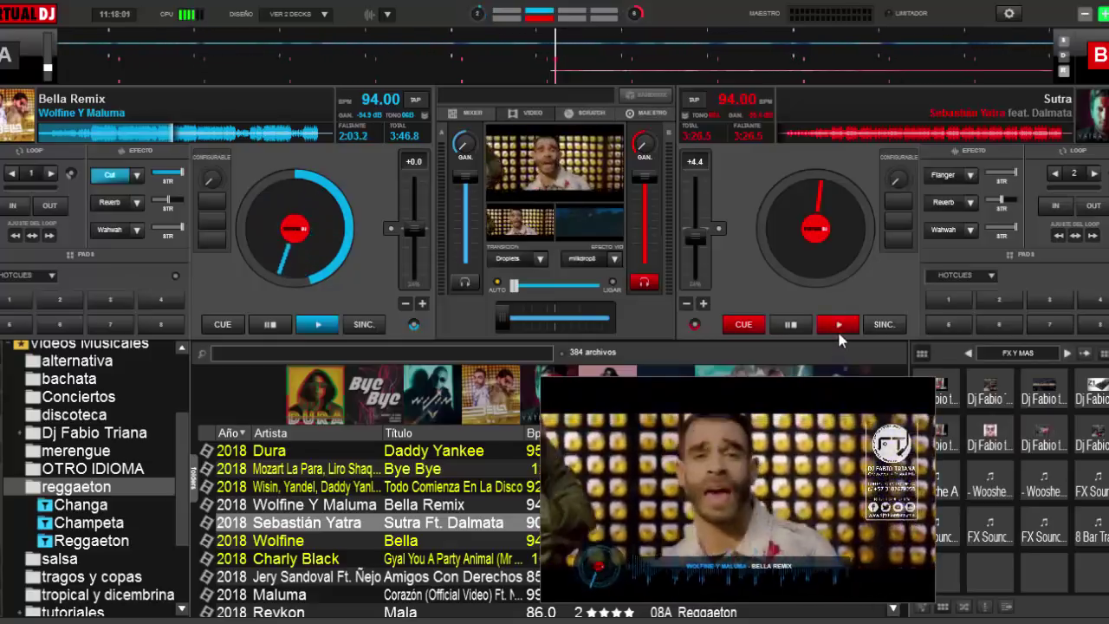
Step: Play deck B from further into the song and crossfade the video completely over to it
left_click(836, 324)
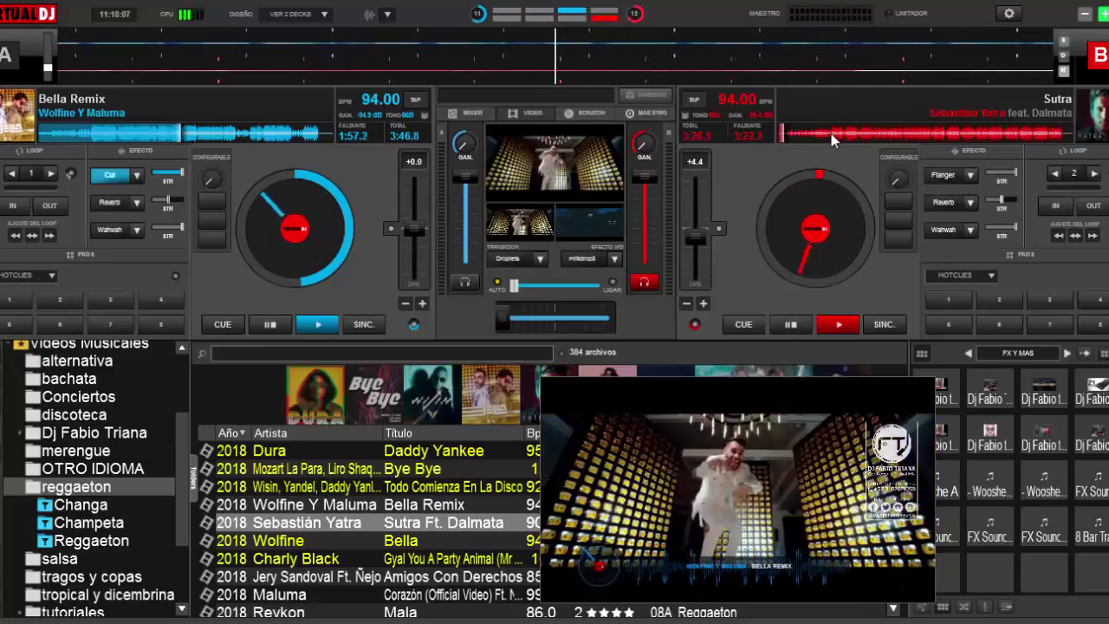
left_click(831, 134)
left_click_drag(507, 317, 627, 325)
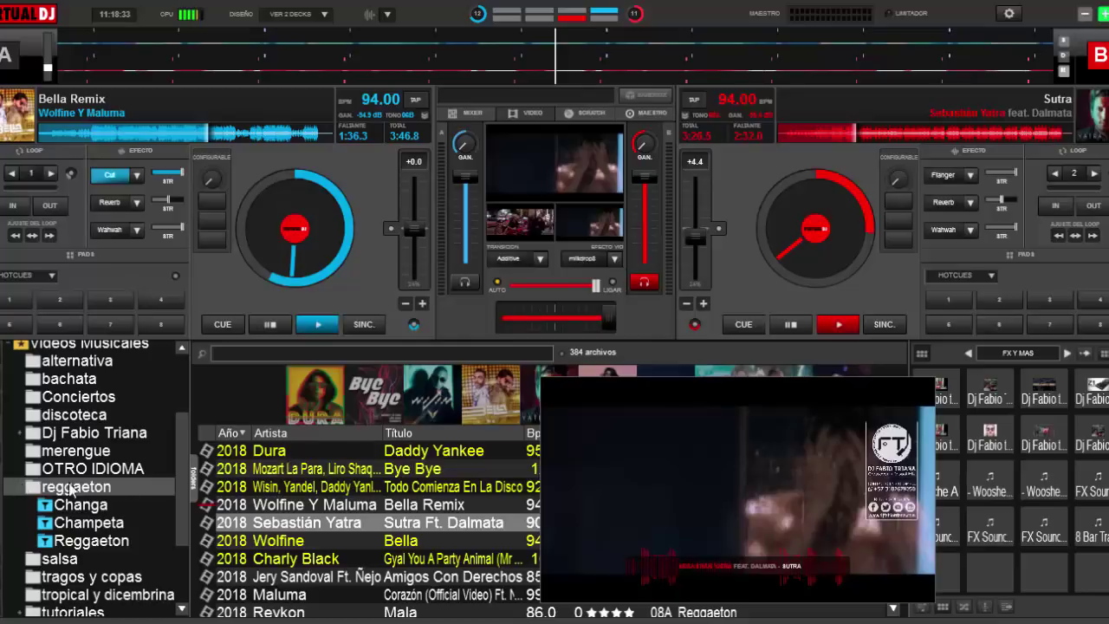
Step: Collapse Videos Musicales and open the ELECTRONICA folder inside Musica
left_click_drag(180, 478, 182, 409)
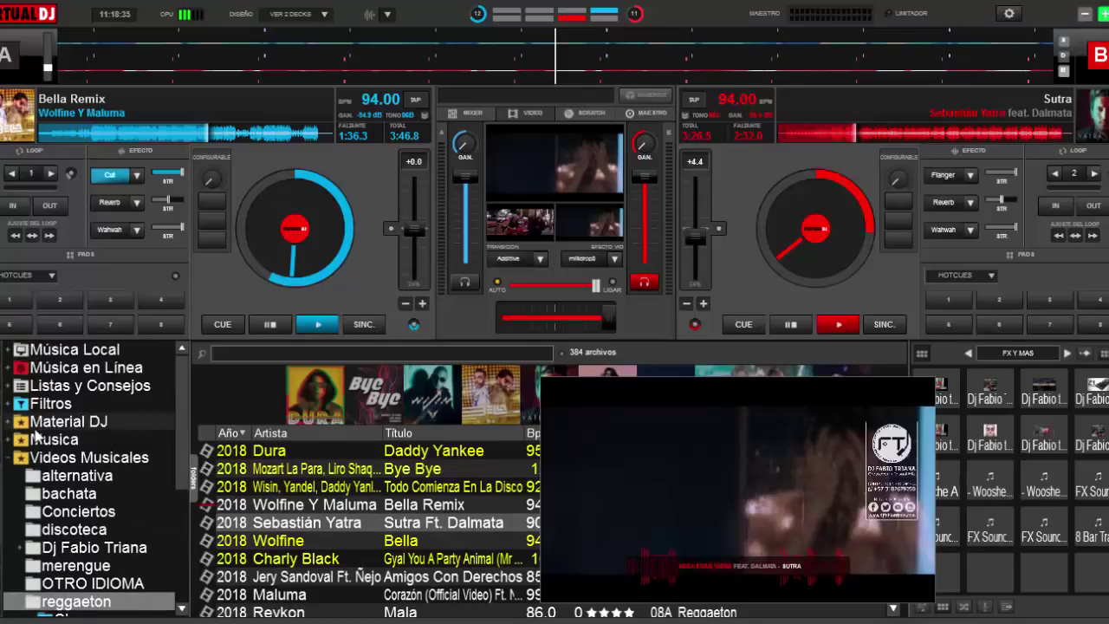
left_click(7, 458)
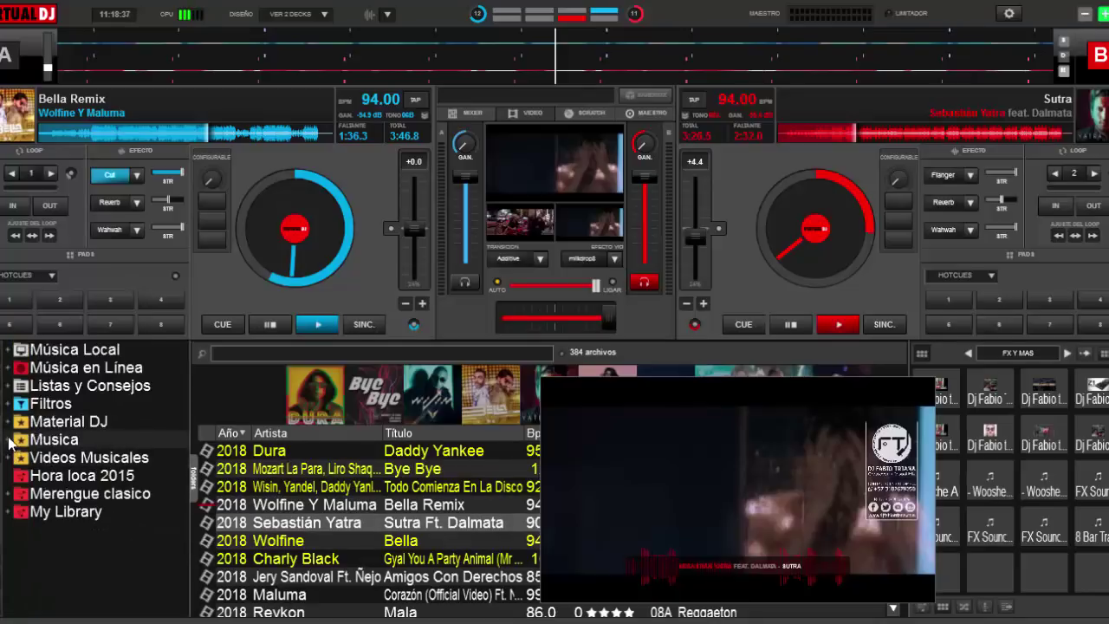
left_click(8, 440)
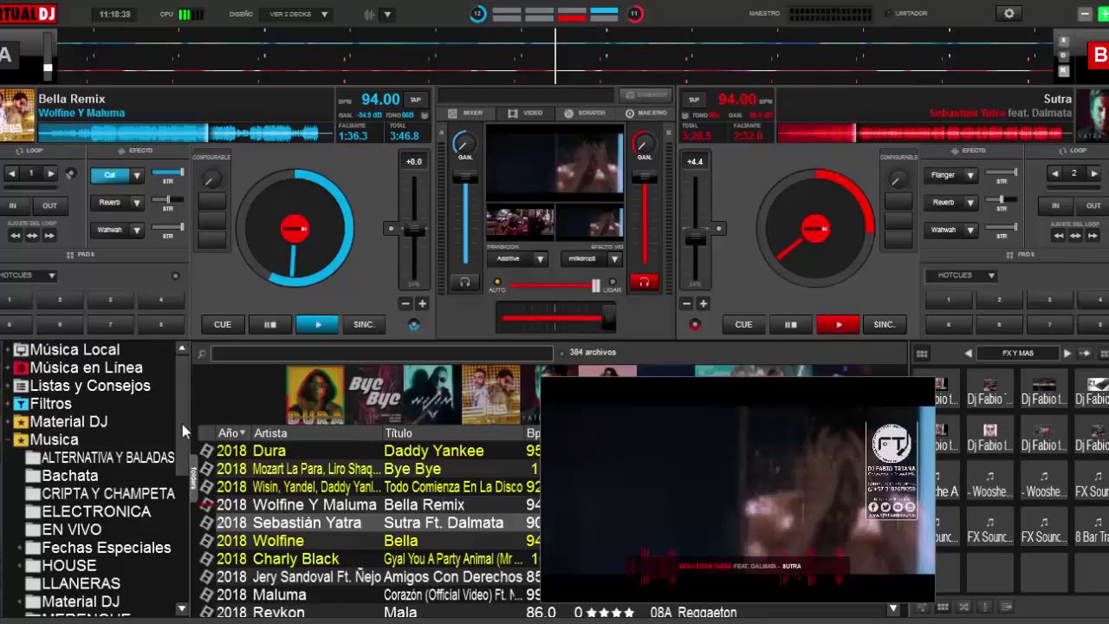
scroll(182, 423, "down", 2)
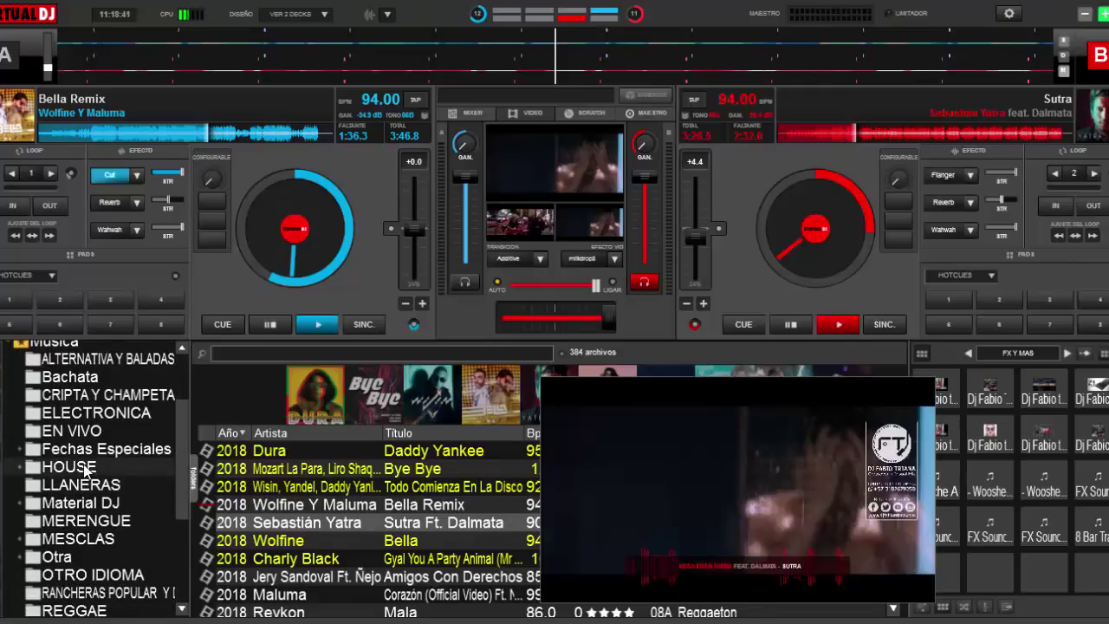
left_click(105, 416)
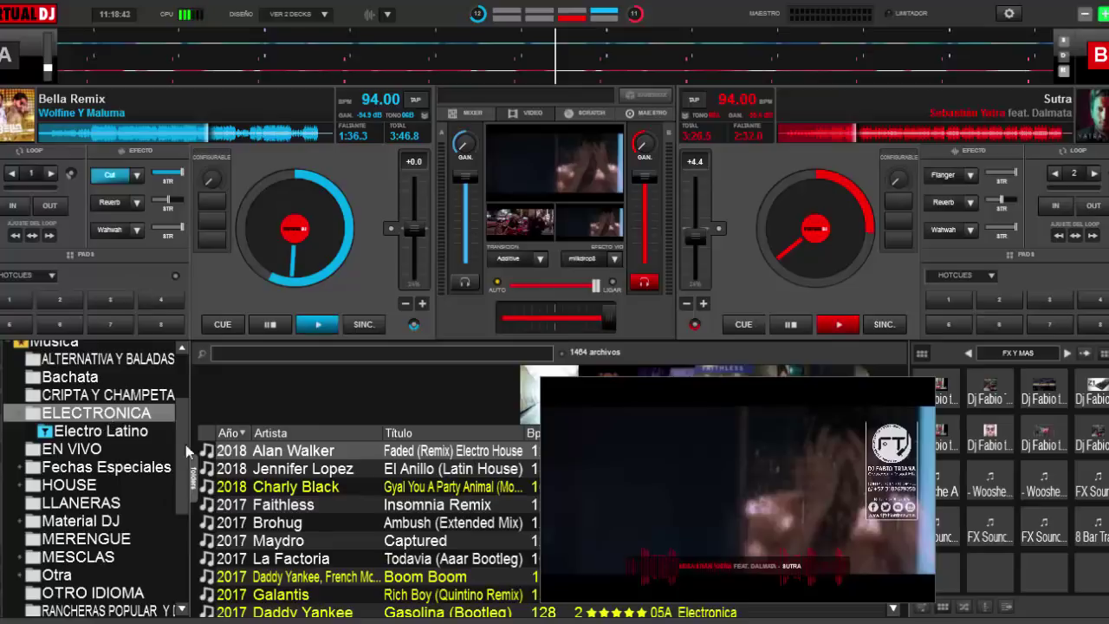
Step: Load Gyal You A Party Animal (Moombahton Remix) by Charly Black onto deck A, play it and move the crossfader fully to deck A
left_click_drag(268, 485, 286, 230)
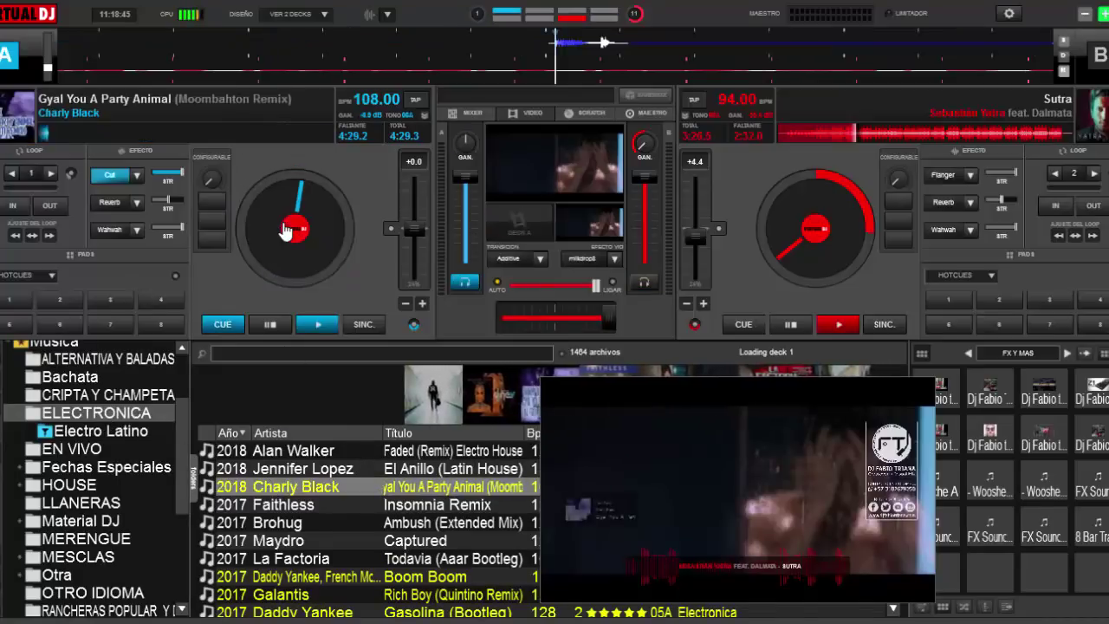
left_click(319, 327)
left_click_drag(610, 321, 631, 314)
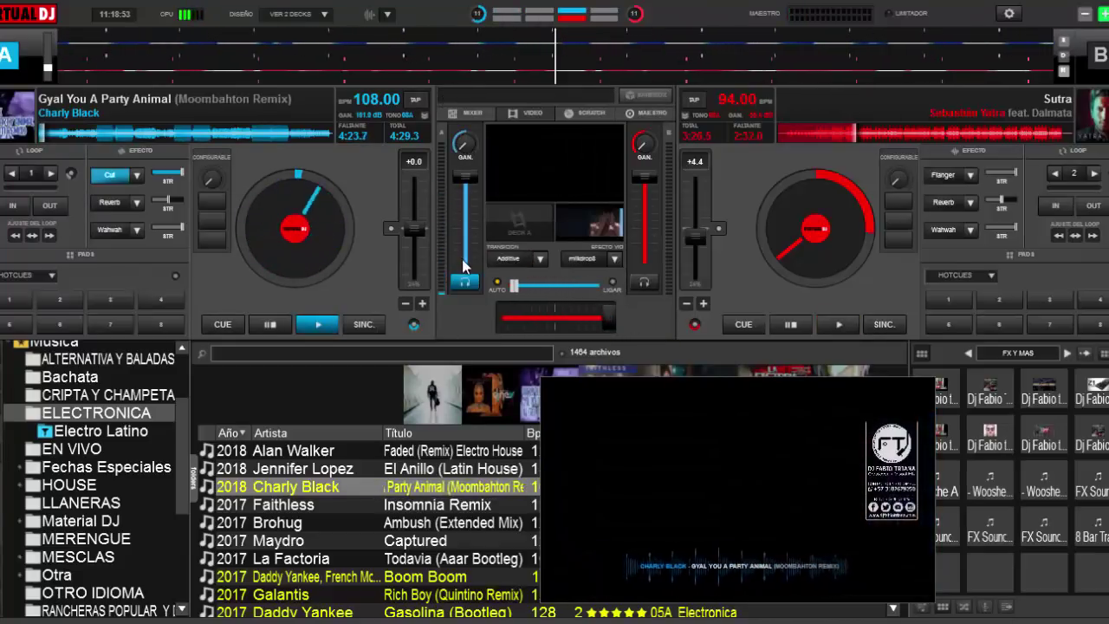
left_click_drag(605, 318, 459, 326)
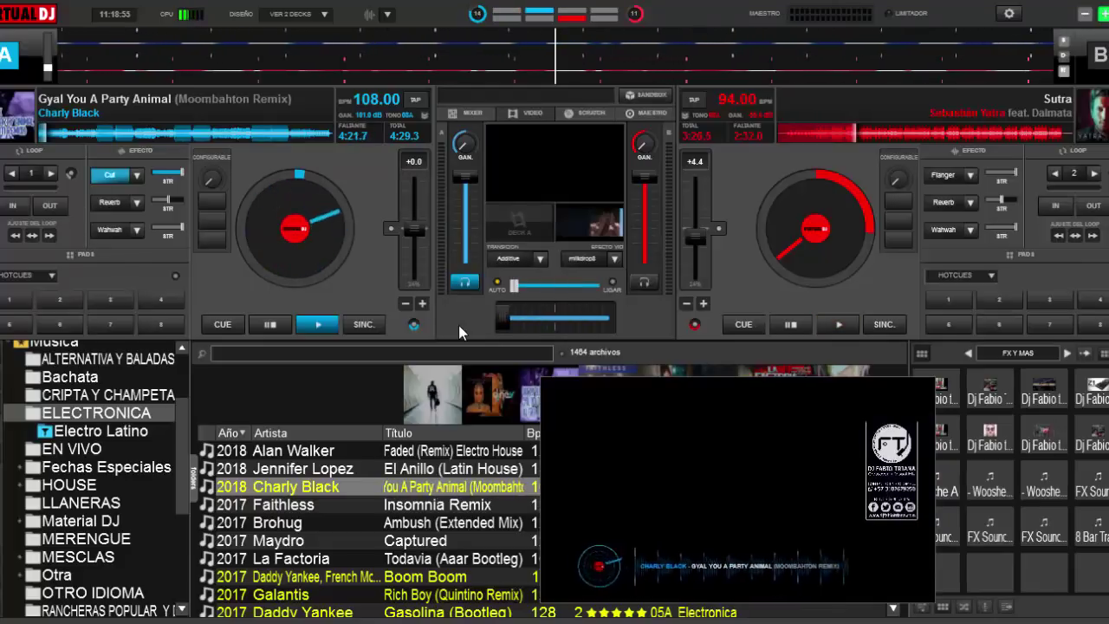
Step: Stop deck B and turn on the milkdrop8 video effect while deck A keeps playing
left_click(787, 322)
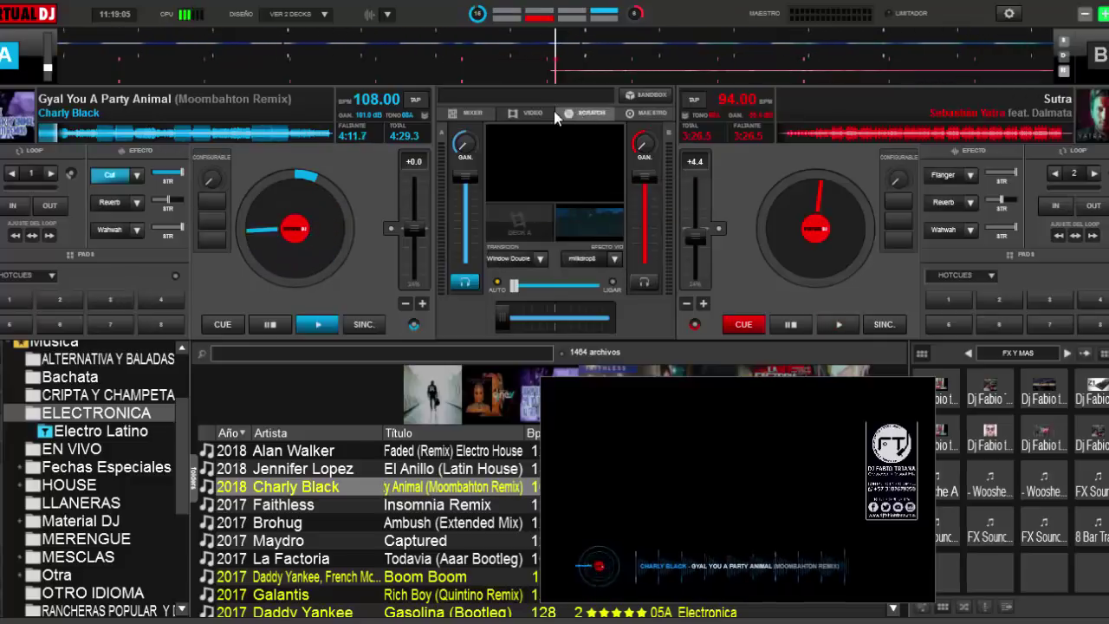
left_click(592, 260)
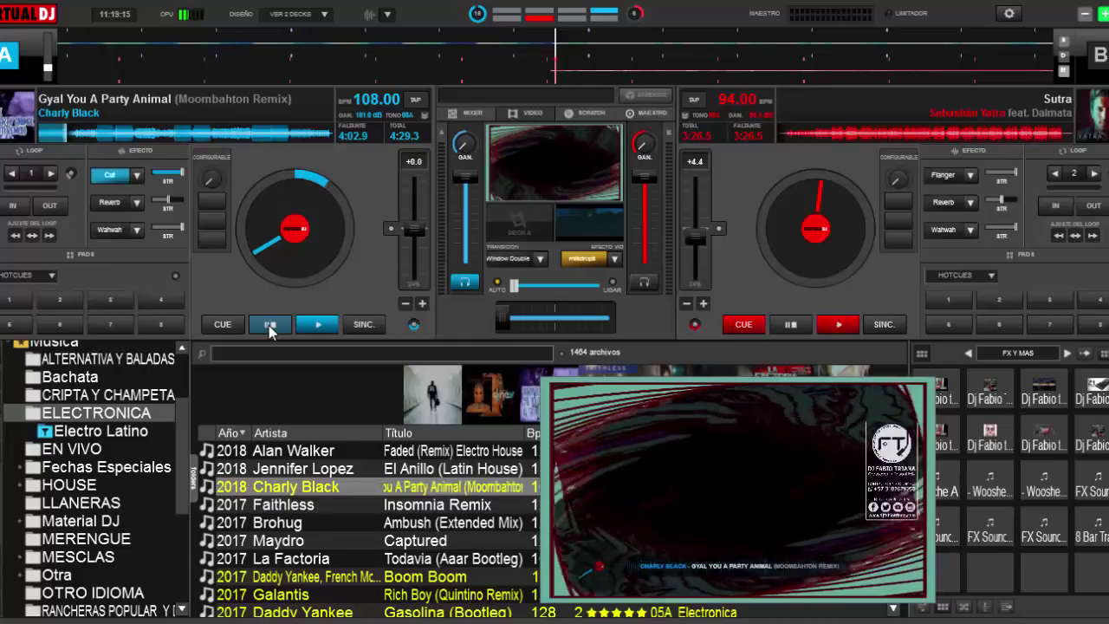
left_click(319, 324)
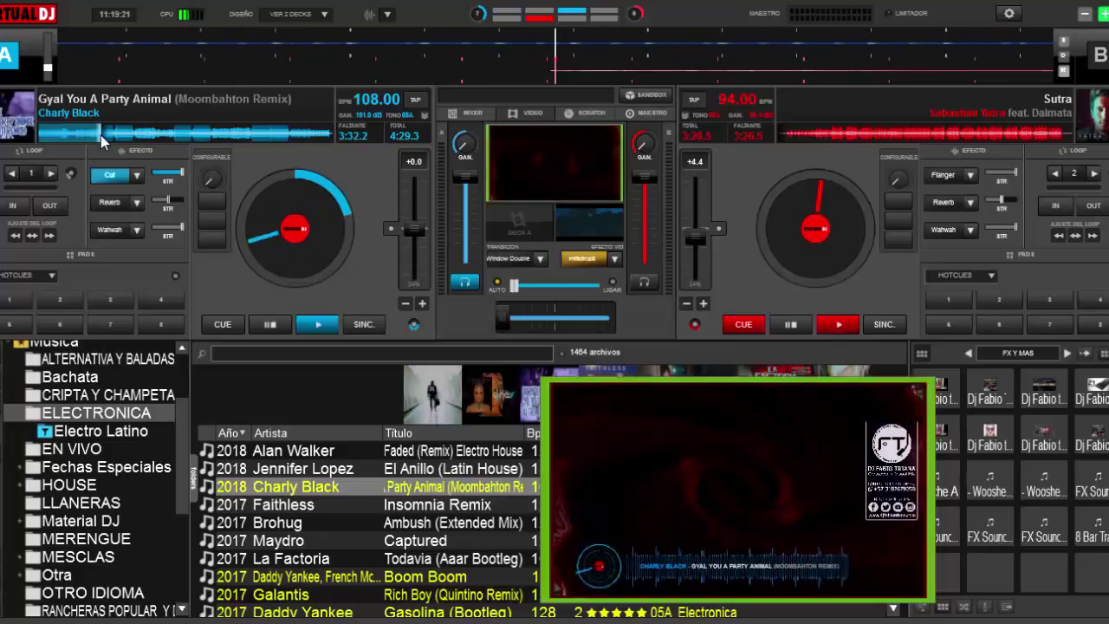
Step: Open the options of milkdrop8 among the master video effects and play deck A from further into the song
left_click(615, 259)
mouse_move(770, 248)
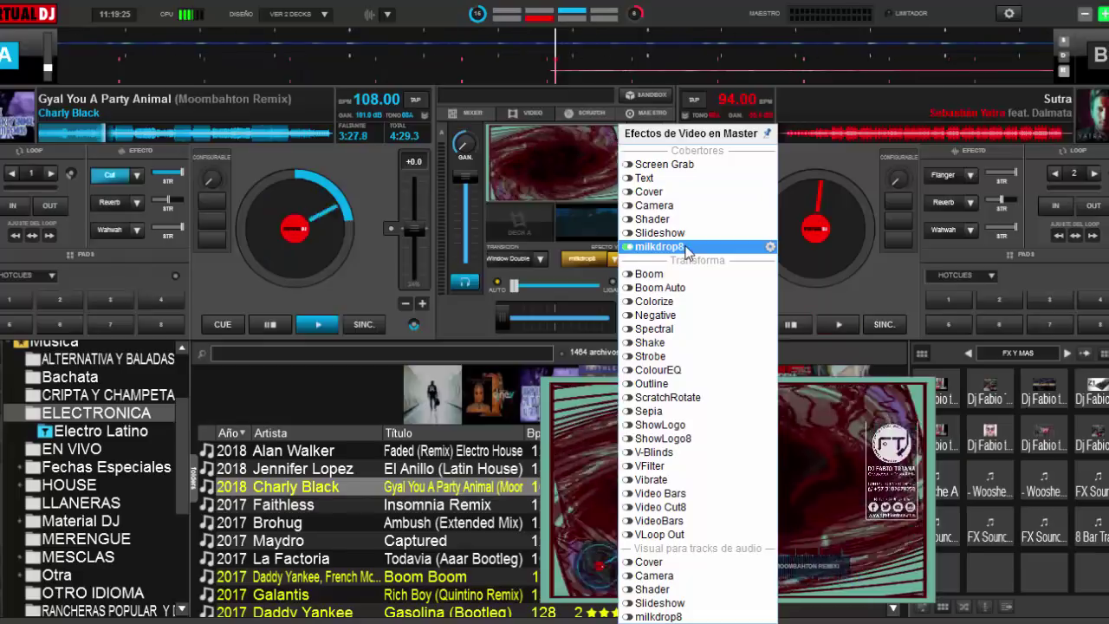
left_click(770, 248)
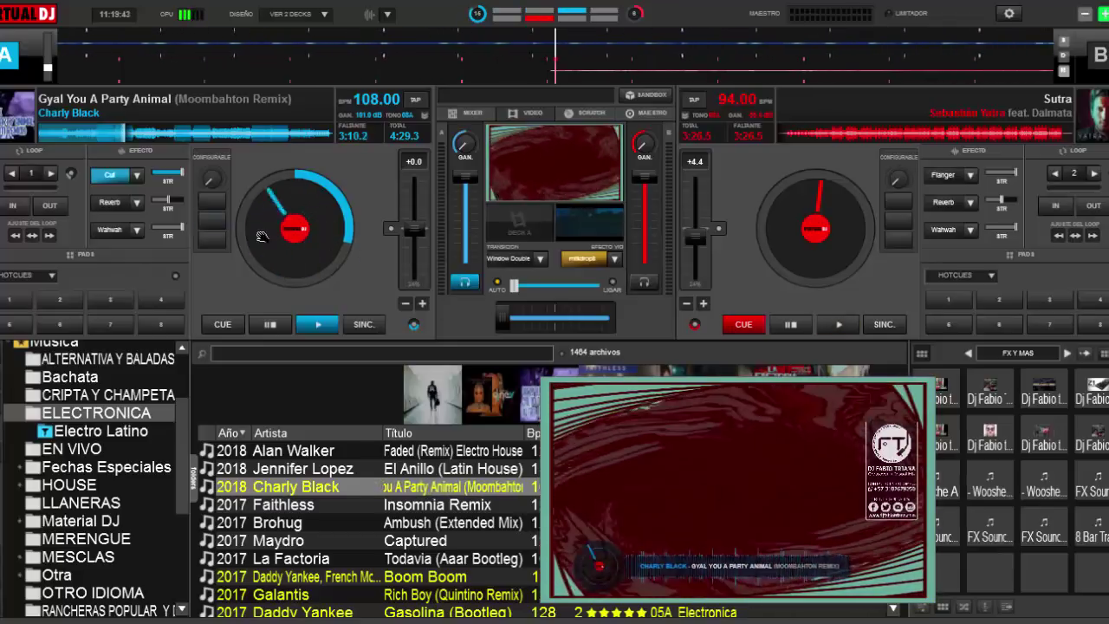
left_click(179, 134)
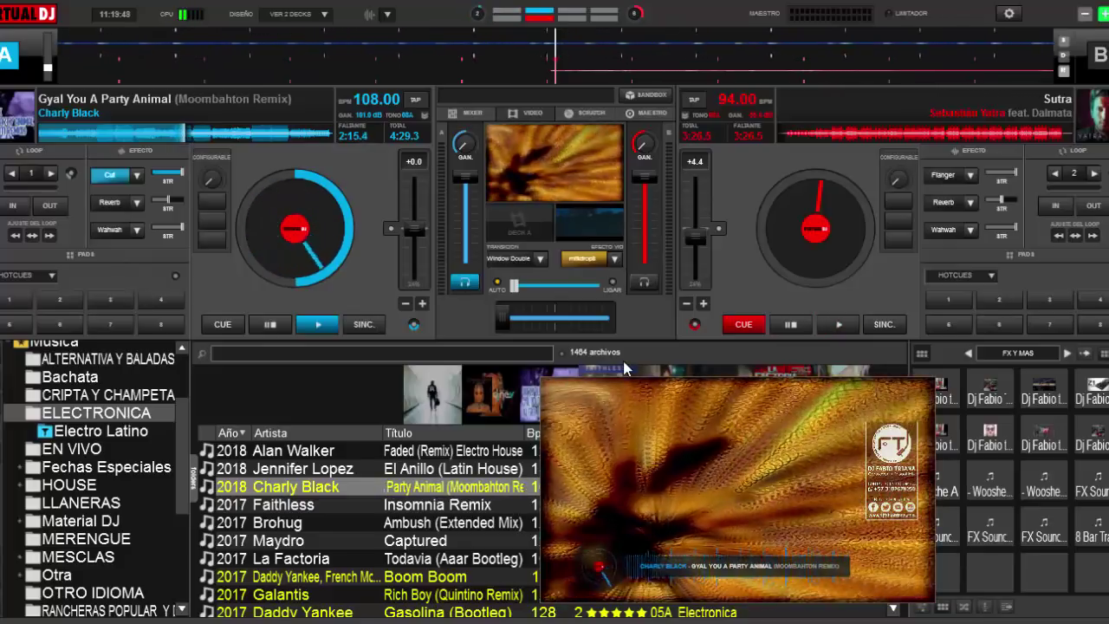
Step: Try the {none} video skin, switch to for Broadcast, and view the video output full screen before returning it to its window
left_click(1008, 13)
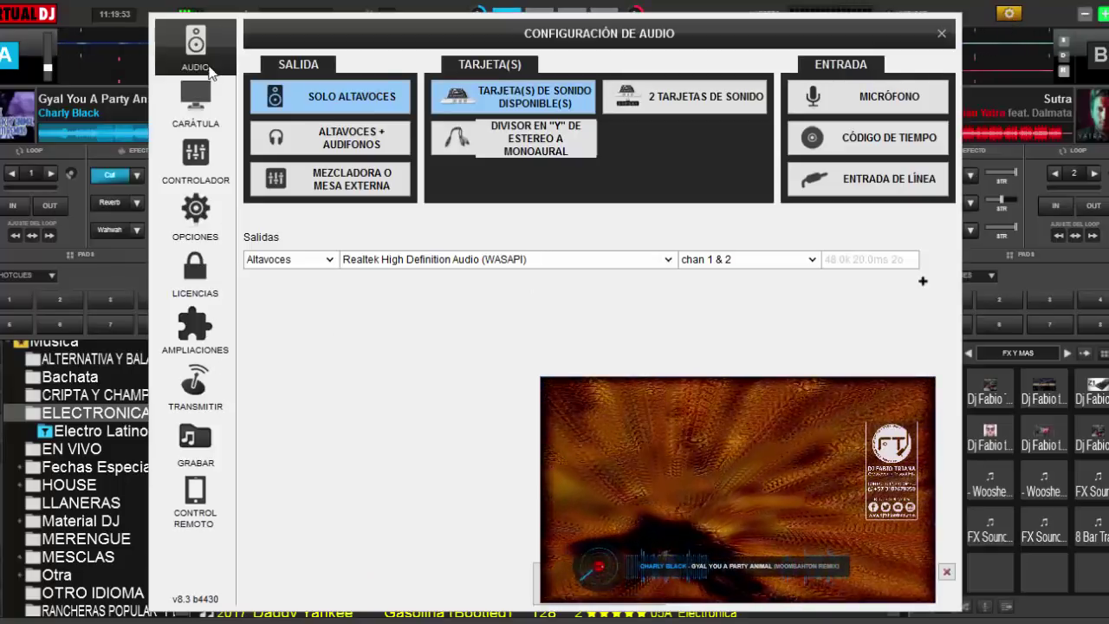
left_click(194, 117)
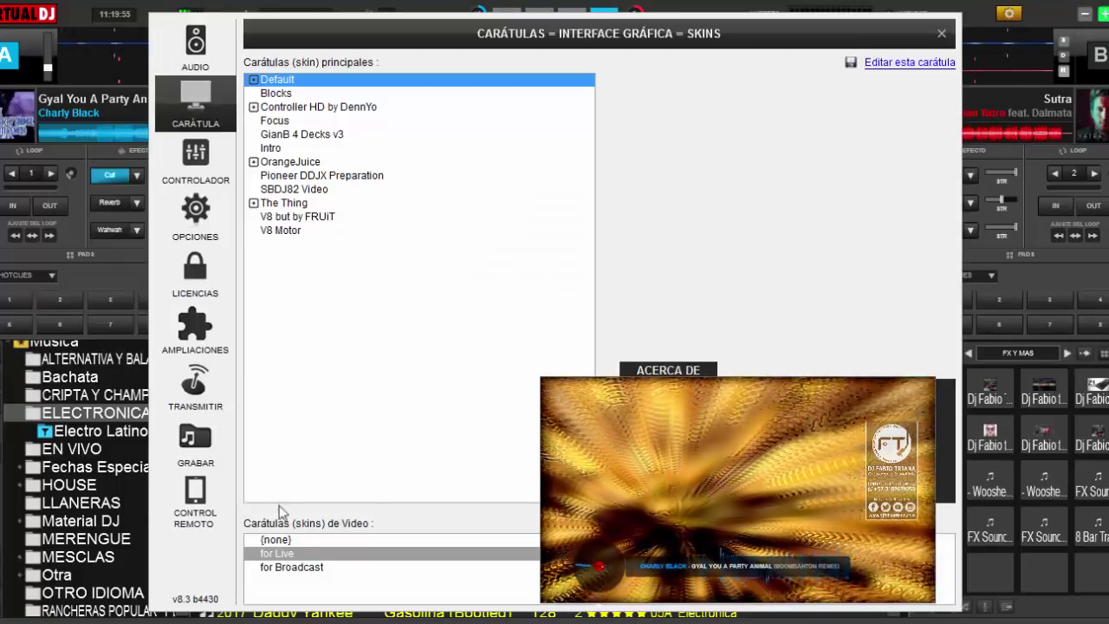
left_click(288, 541)
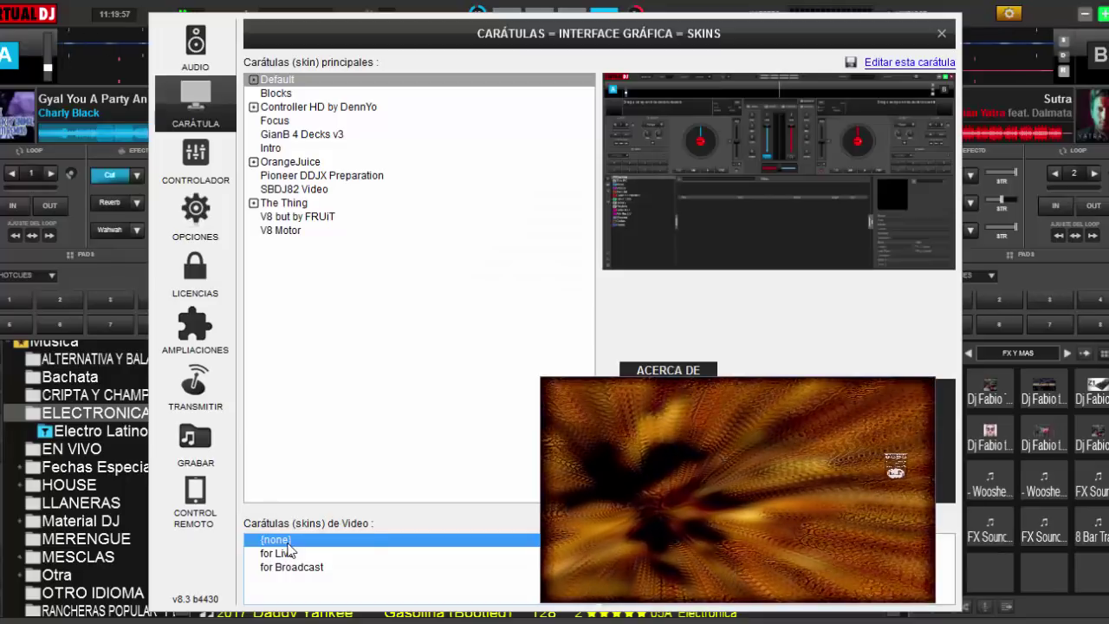
left_click(293, 568)
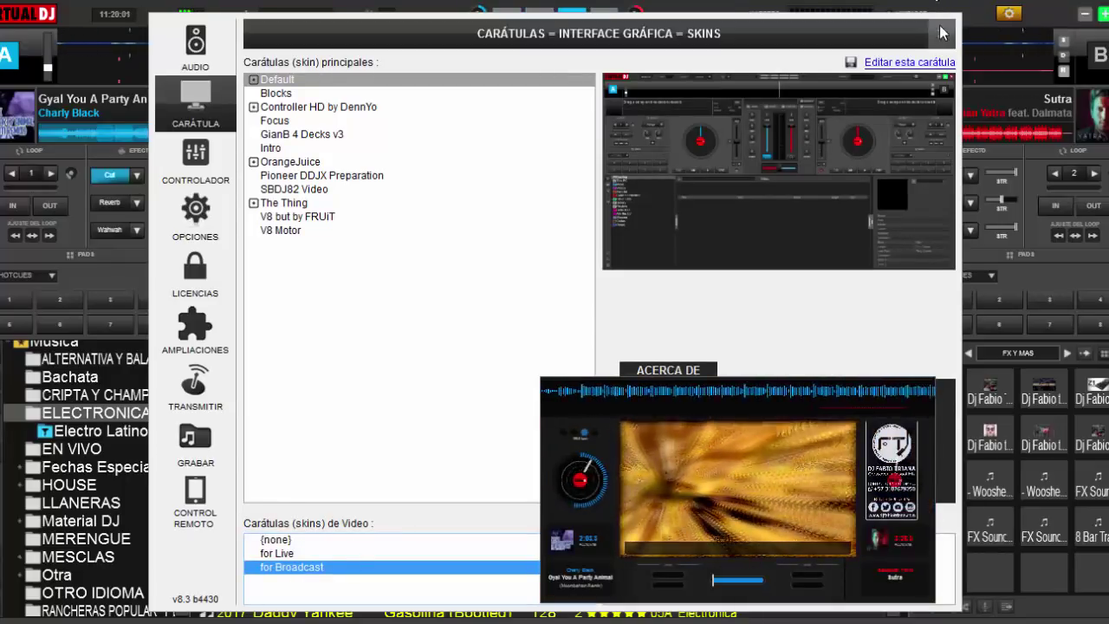
left_click(943, 35)
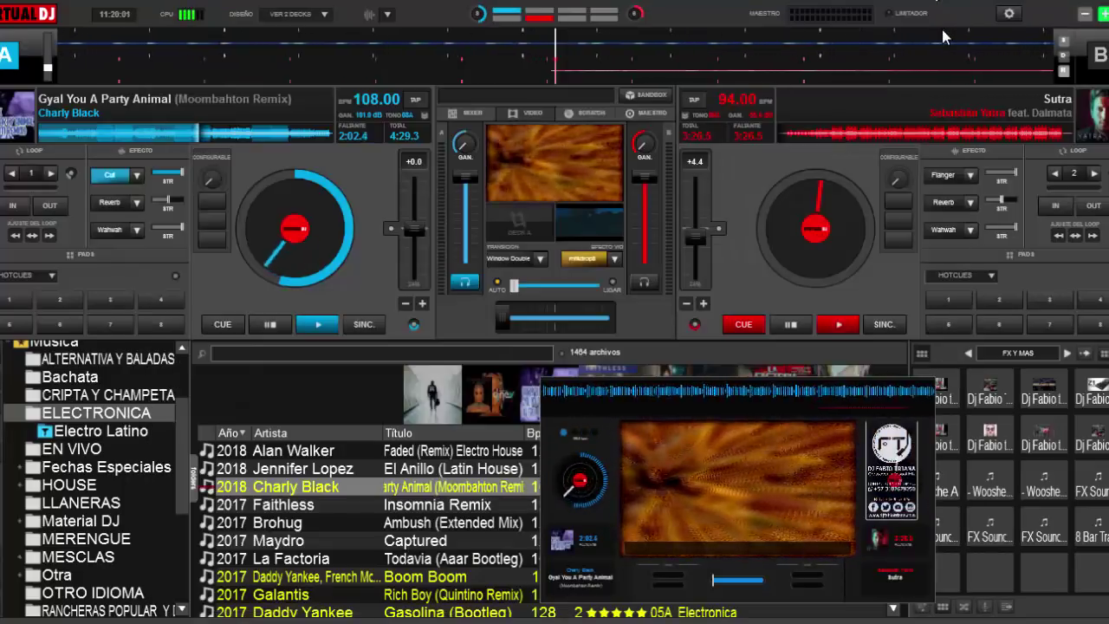
double_click(743, 484)
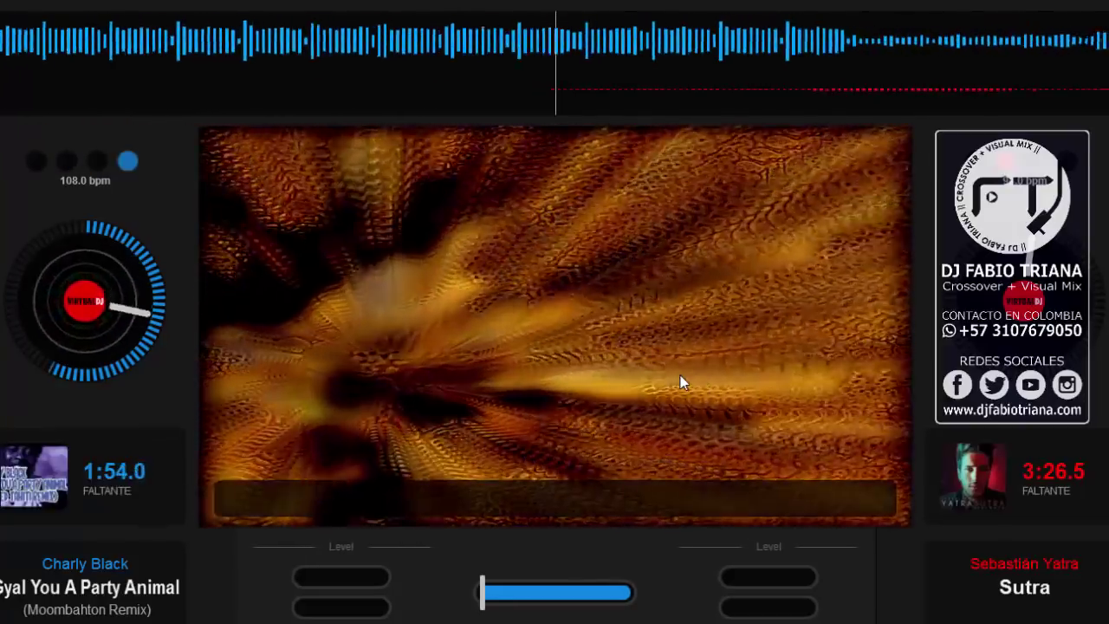
double_click(680, 375)
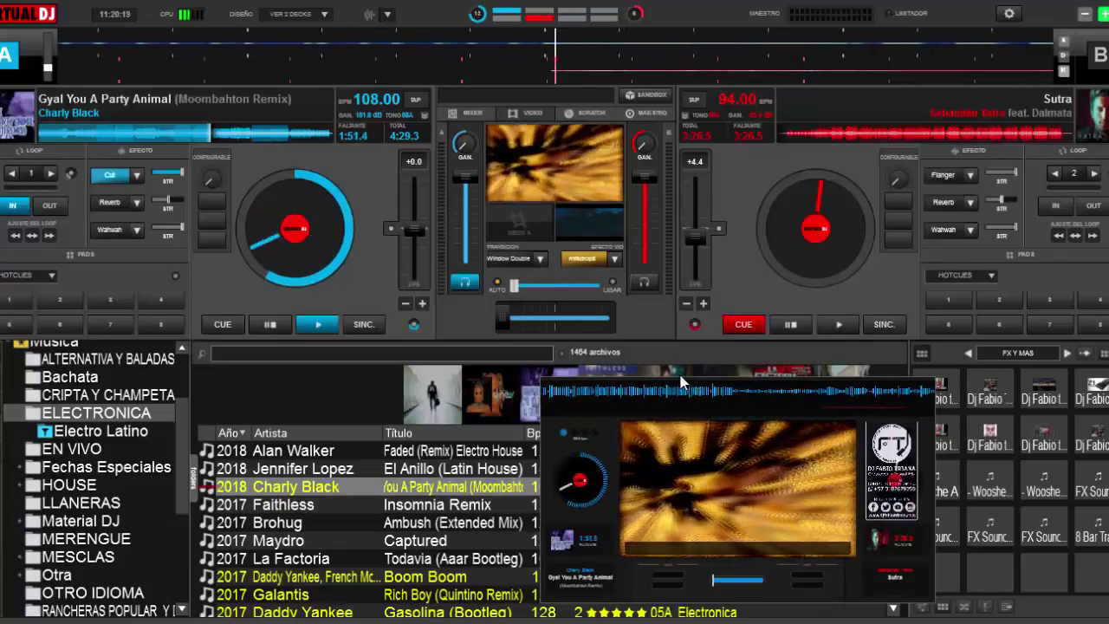
Step: Pause deck A and move the video window off the track list, over deck B's controls
left_click(271, 325)
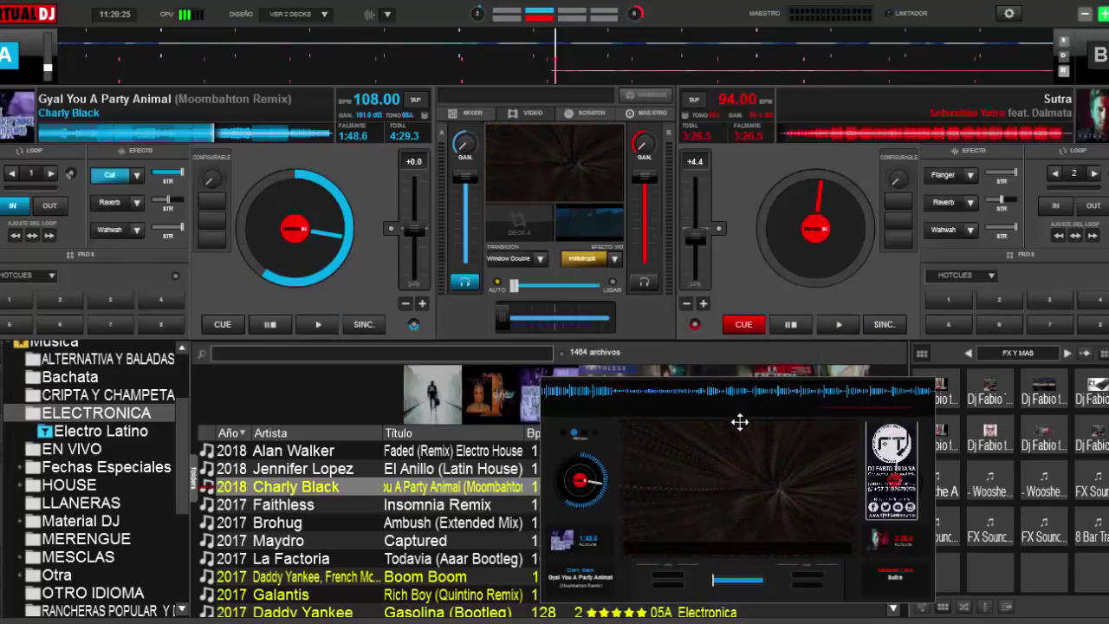
left_click_drag(709, 452, 724, 295)
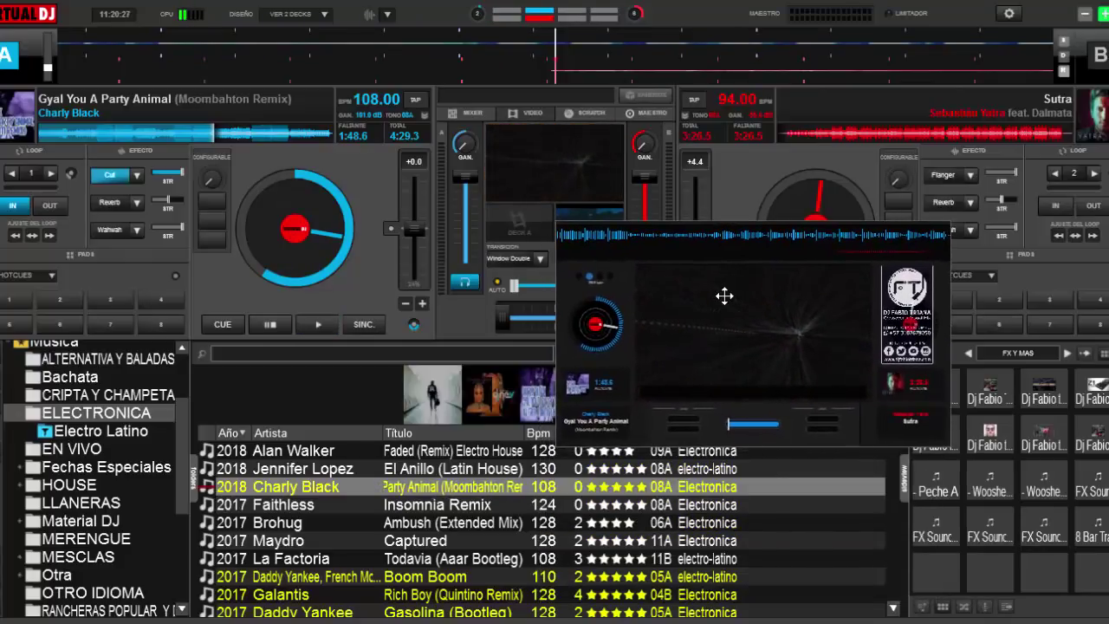